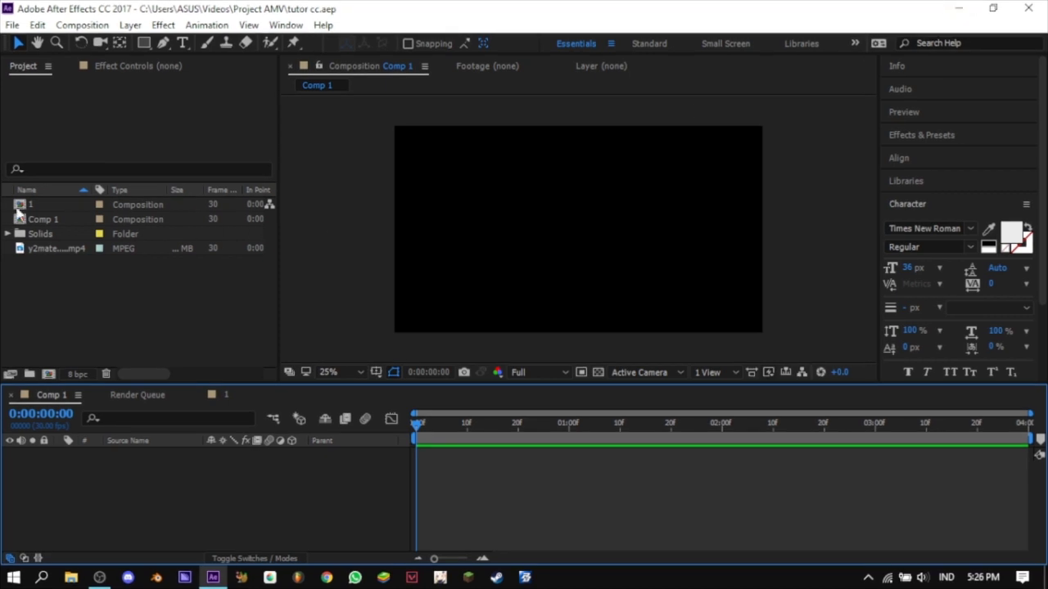
- Select composition 1 in the Project panel to show its preview and details
left_click(45, 206)
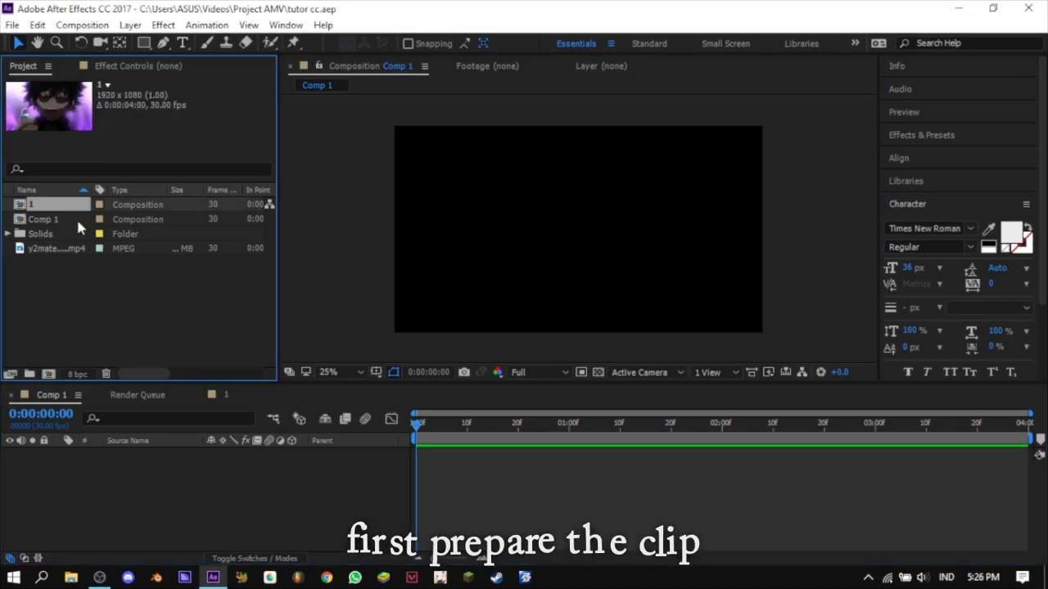
- Drop composition 1 into the Comp 1 timeline, then add and select Adjustment Layer 4 above it
left_click_drag(62, 208, 188, 480)
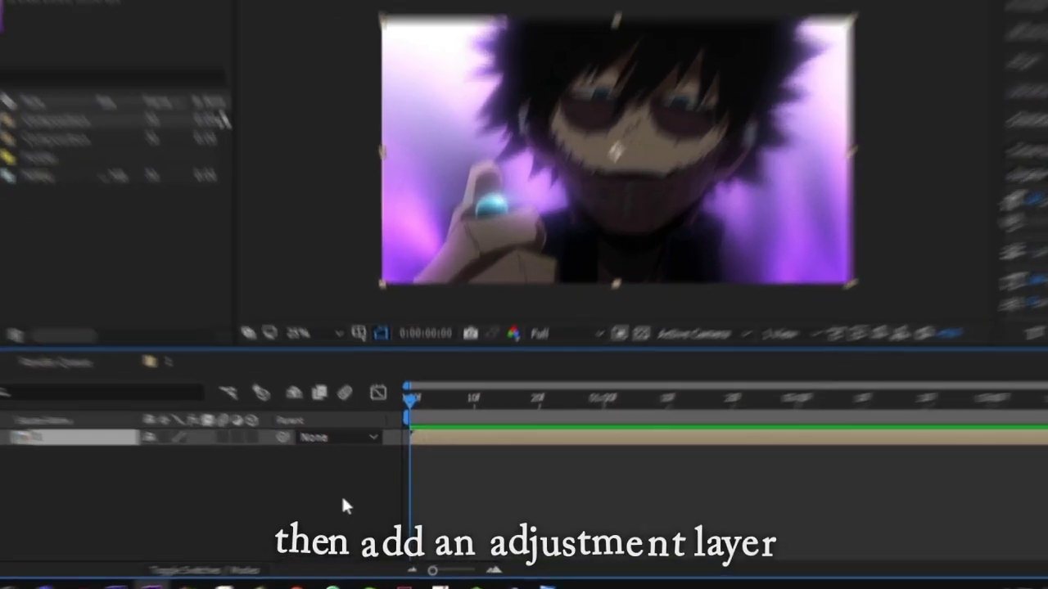
right_click(358, 499)
mouse_move(444, 190)
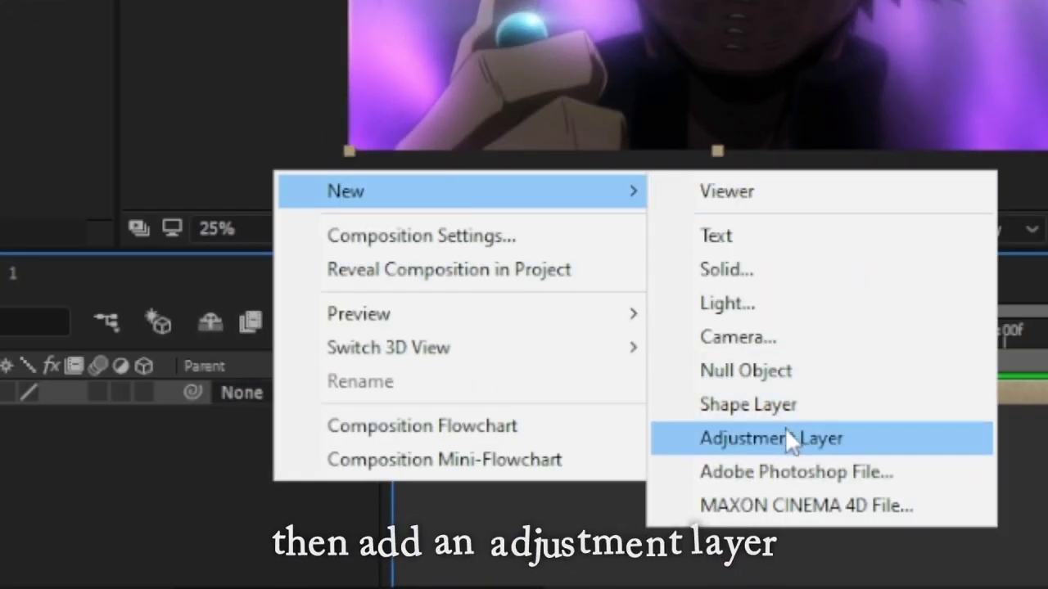
left_click(880, 442)
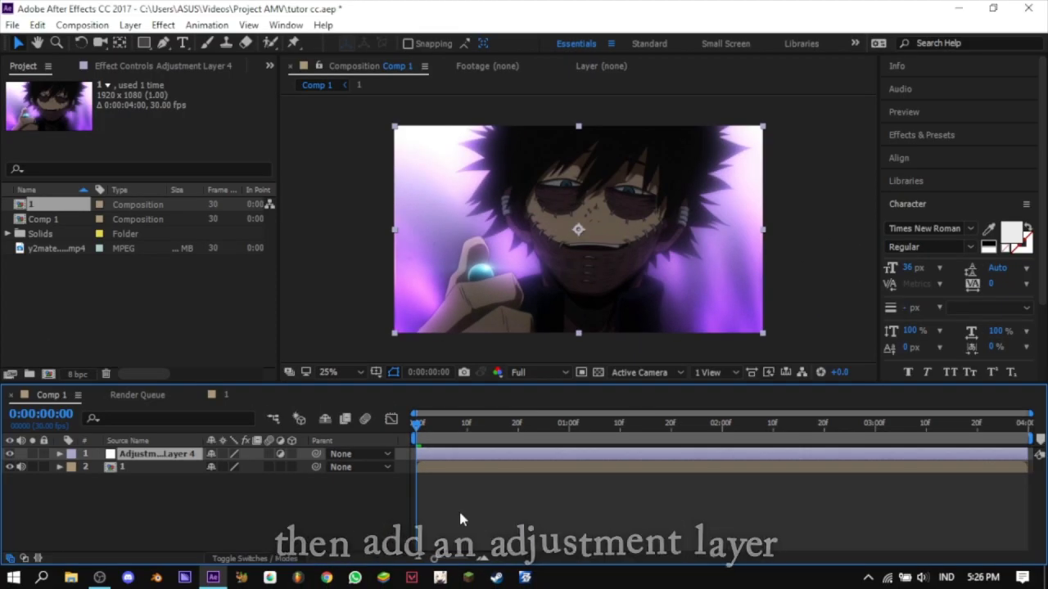
left_click(479, 498)
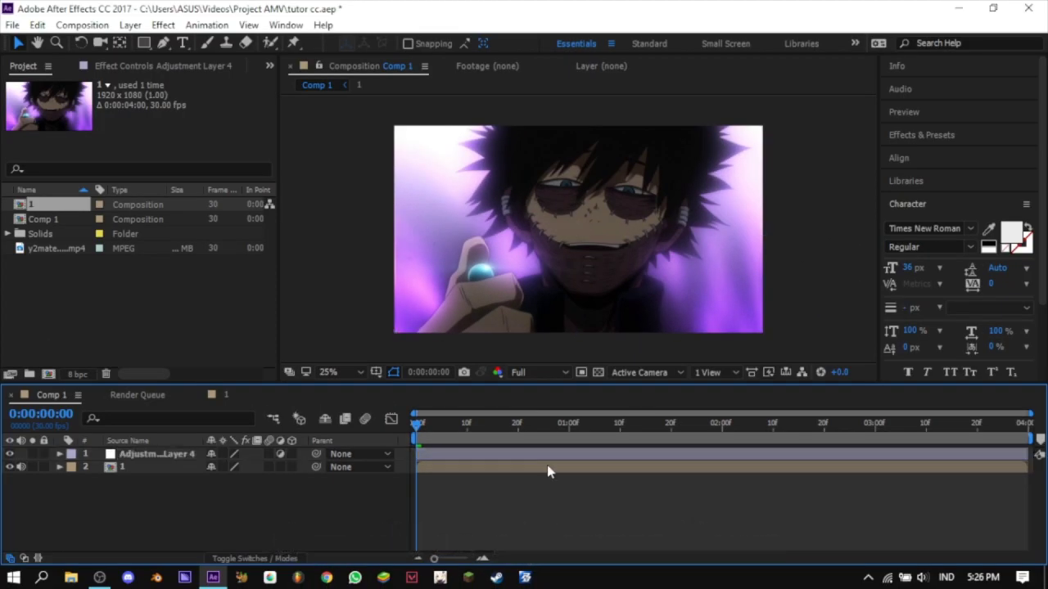
left_click(547, 458)
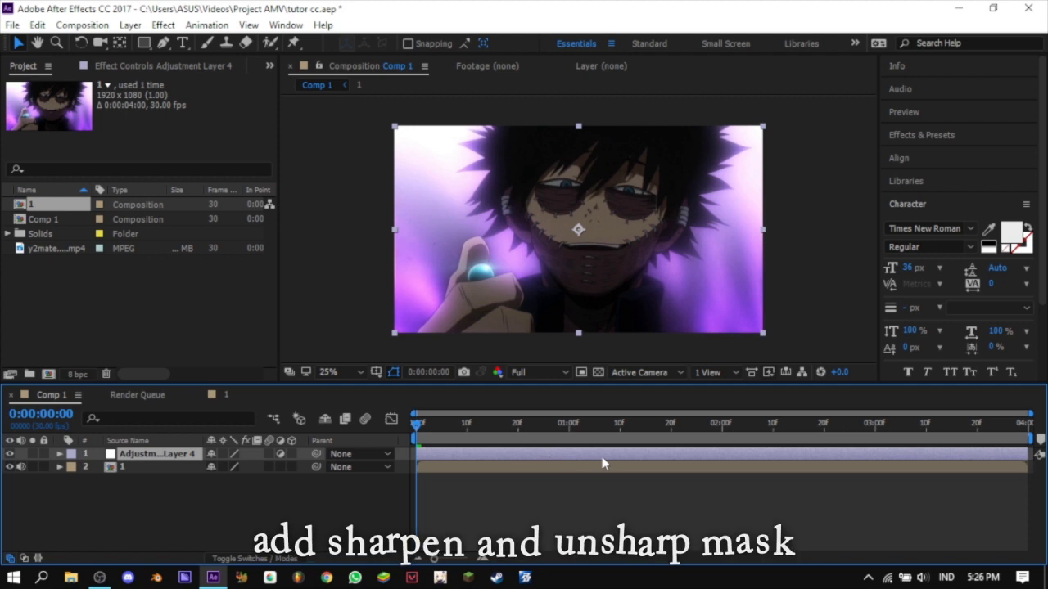
- Apply Sharpen to the adjustment layer with Amount 40
key("ctrl+space")
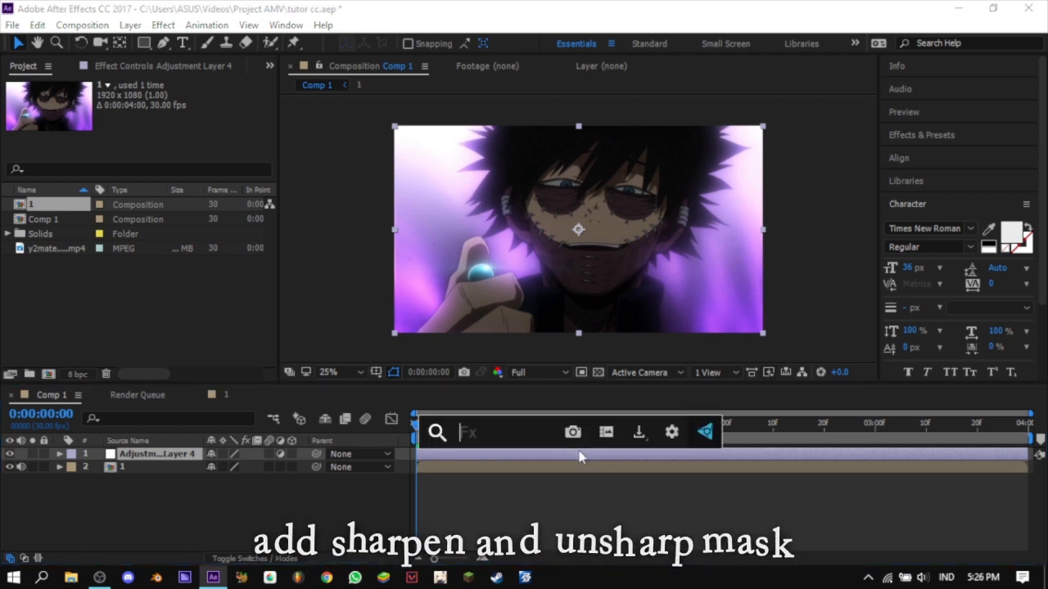
type("shar")
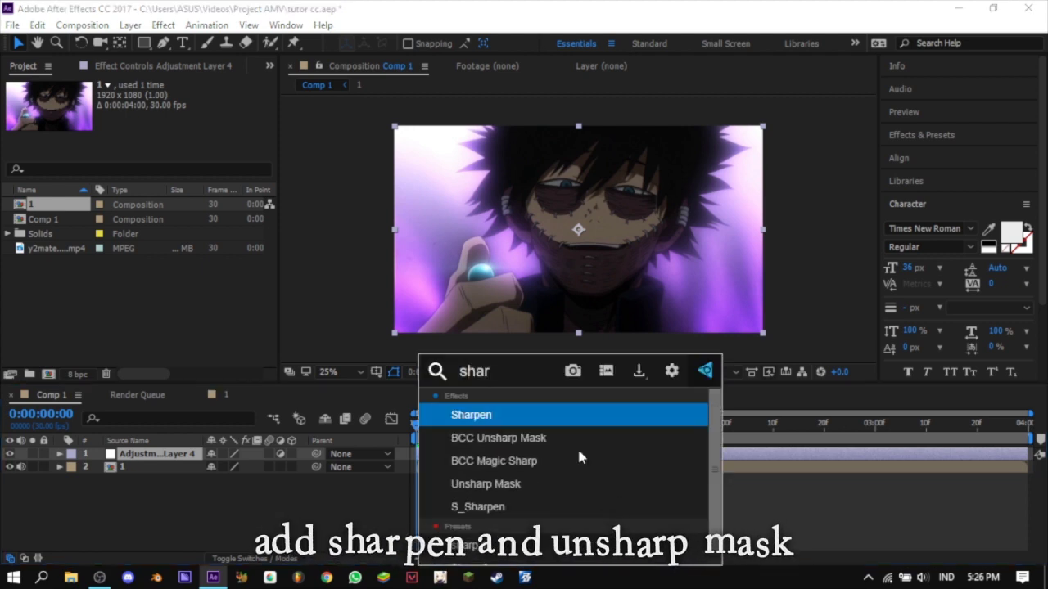
type("pen")
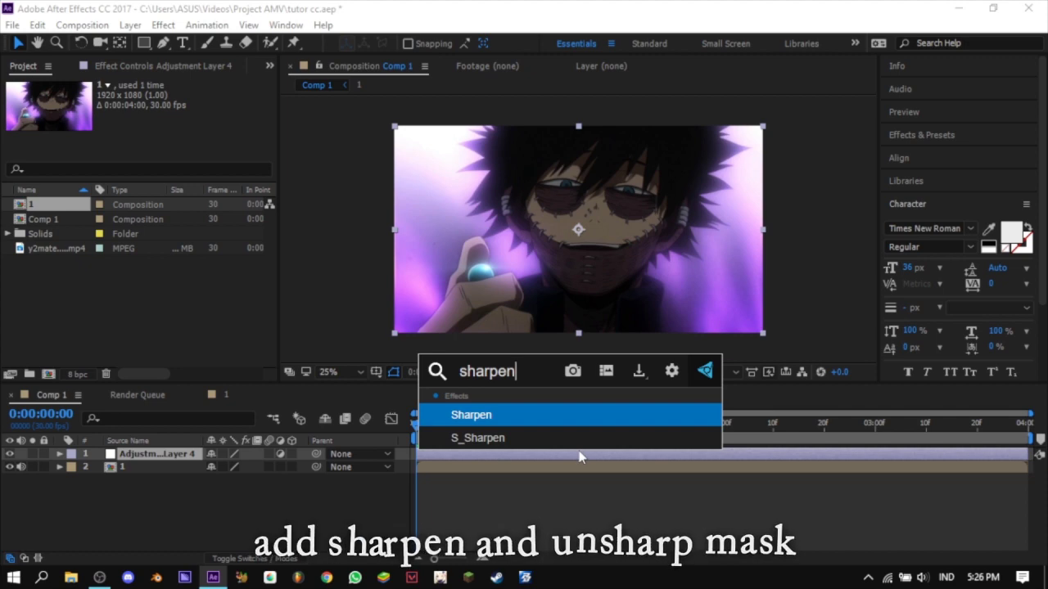
left_click(557, 428)
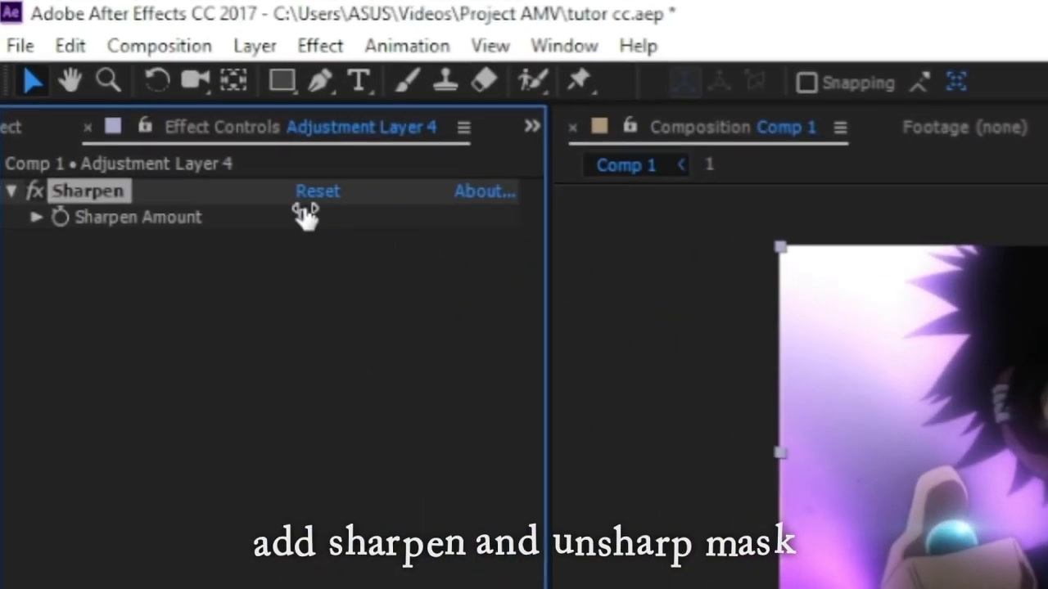
left_click(304, 215)
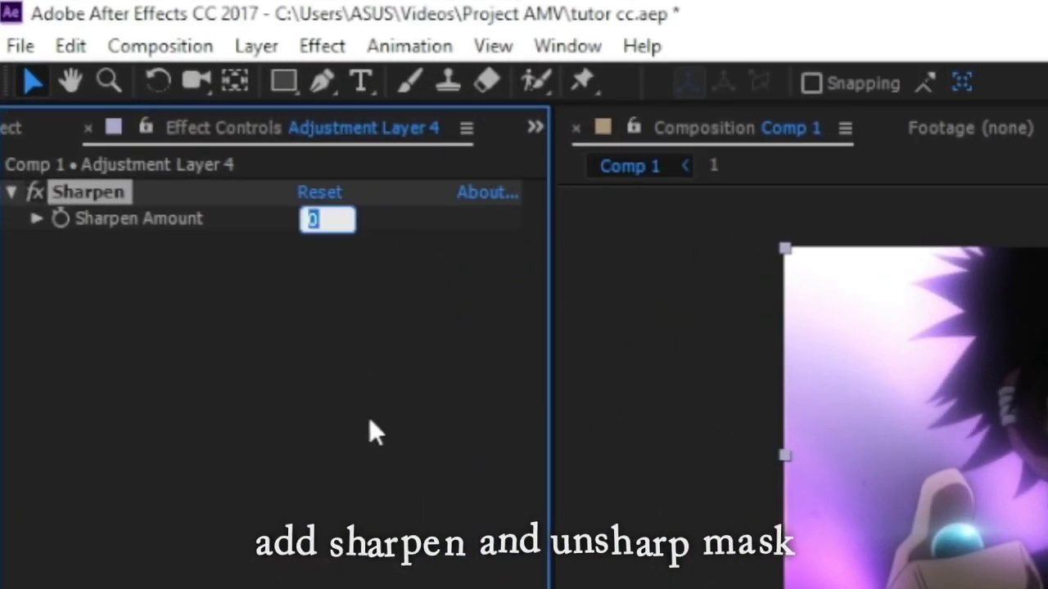
type("40")
key("Return")
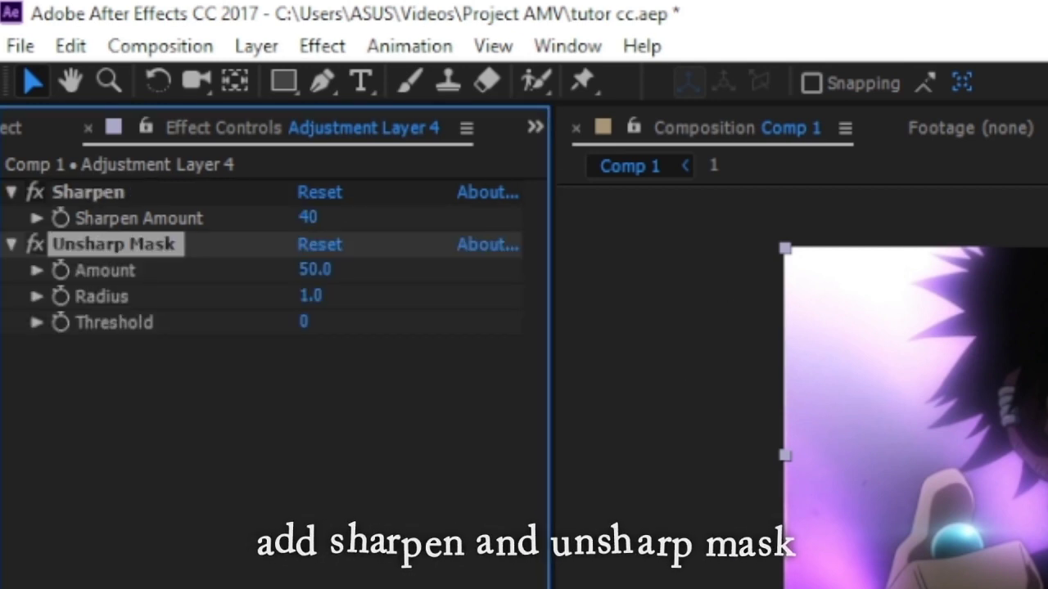
- Set Unsharp Mask Amount to 35 and Radius to 50
left_click(315, 270)
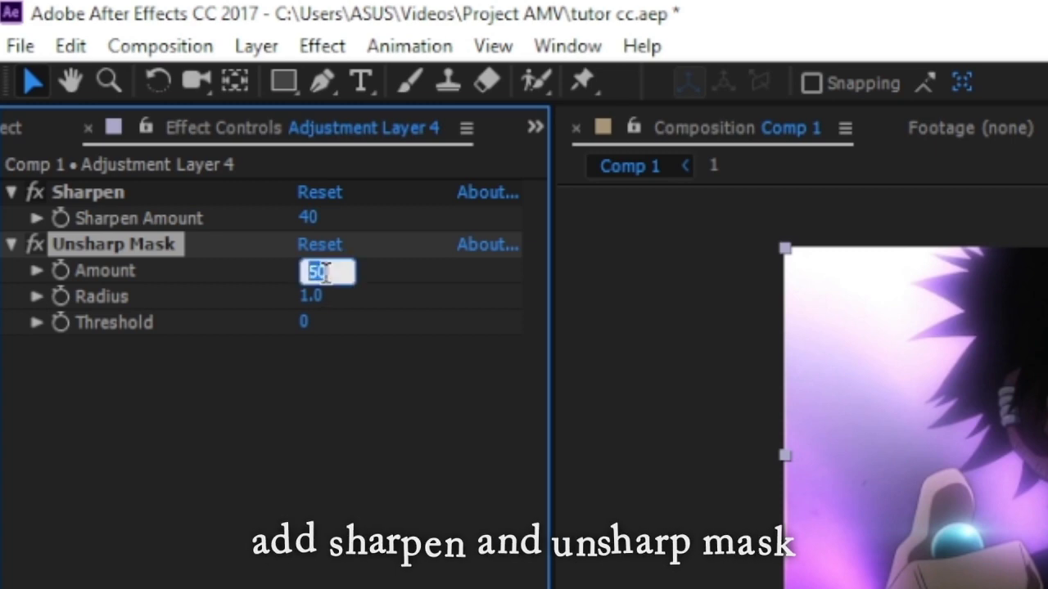
type("35")
key("Return")
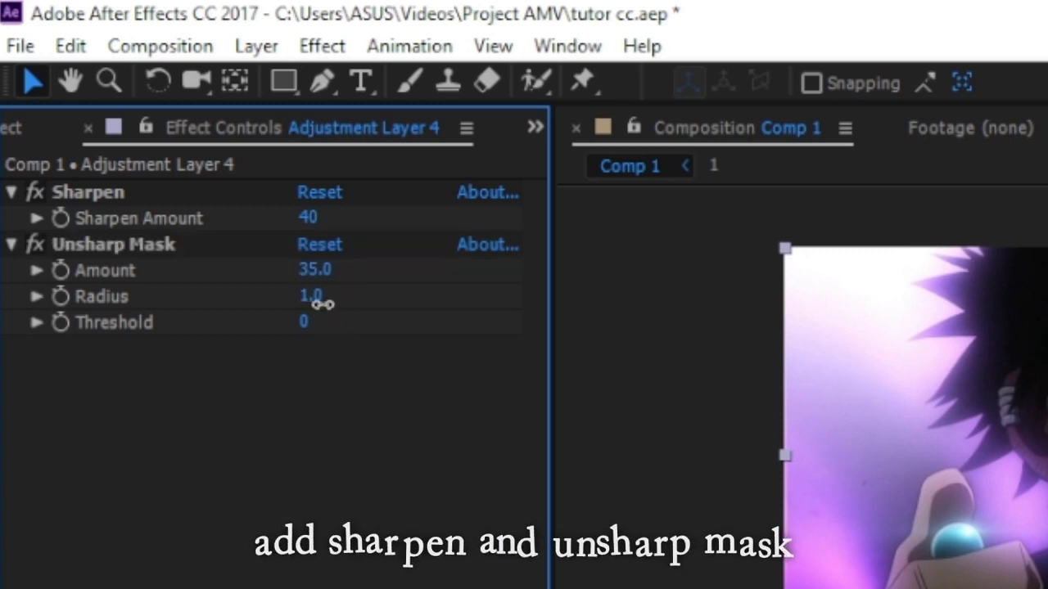
left_click(319, 297)
type("50")
key("Return")
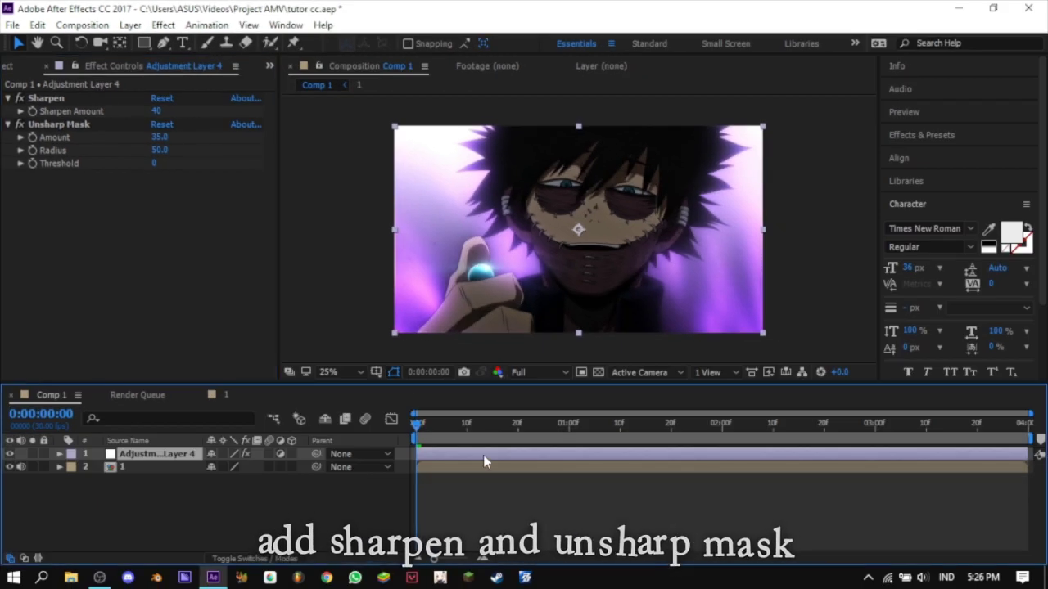
- Apply Magic Bullet Looks to Adjustment Layer 4 through the 'look' effect search and open its editor
key("ctrl+space")
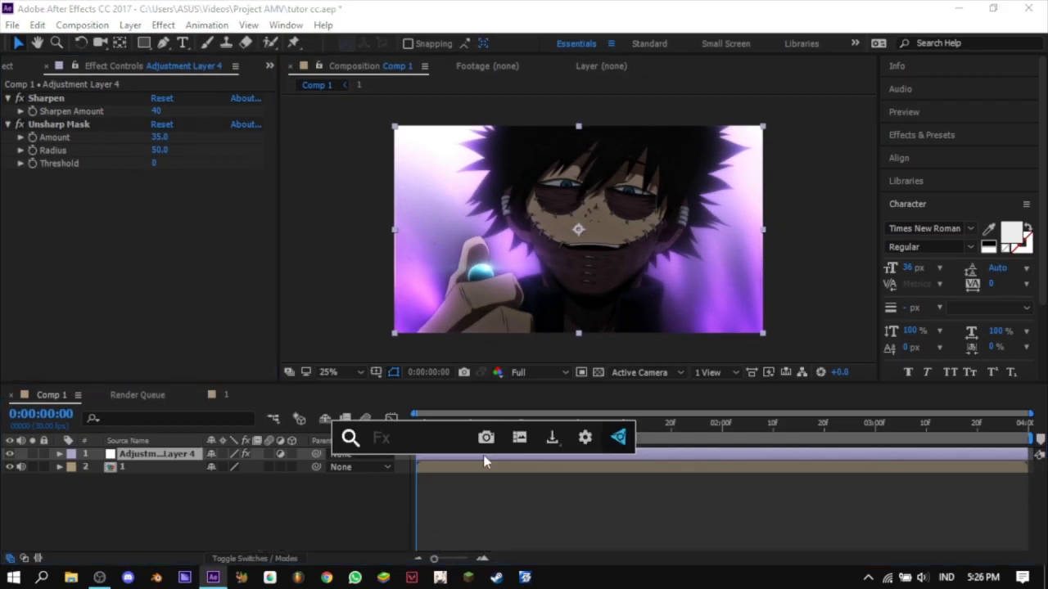
type("look")
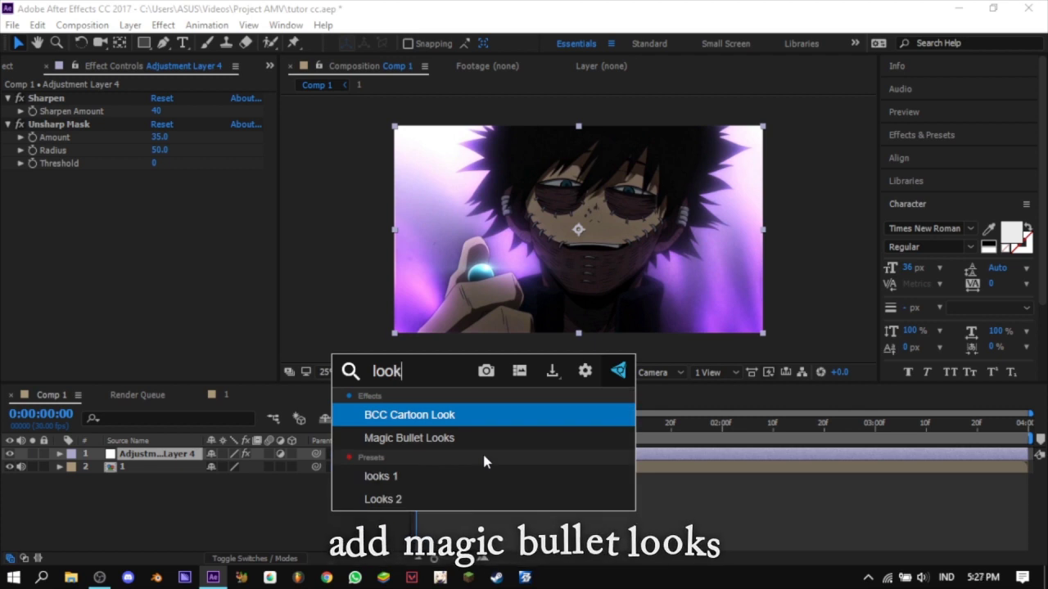
left_click(473, 442)
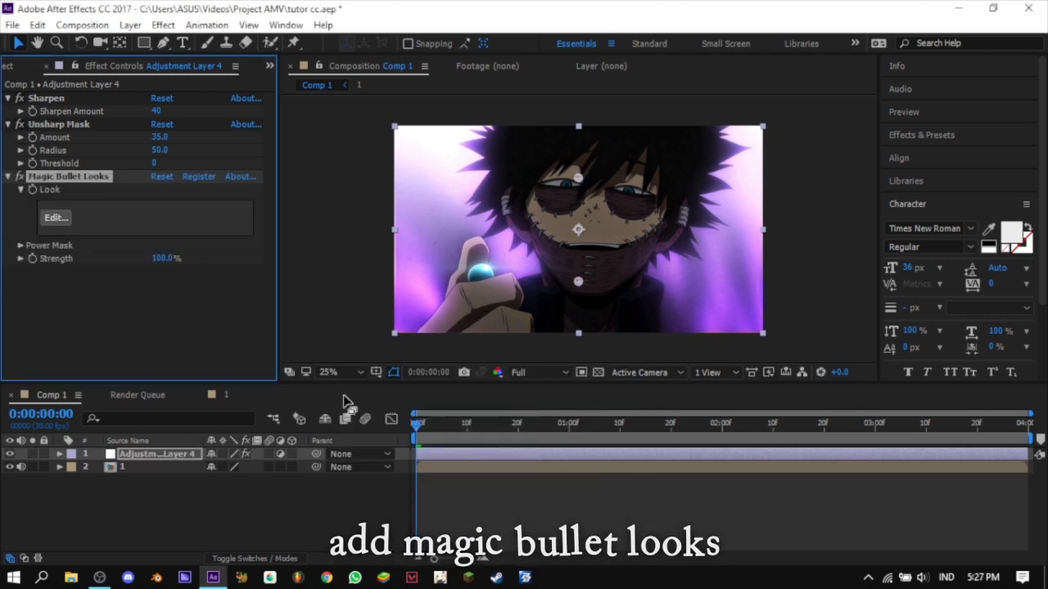
left_click(57, 217)
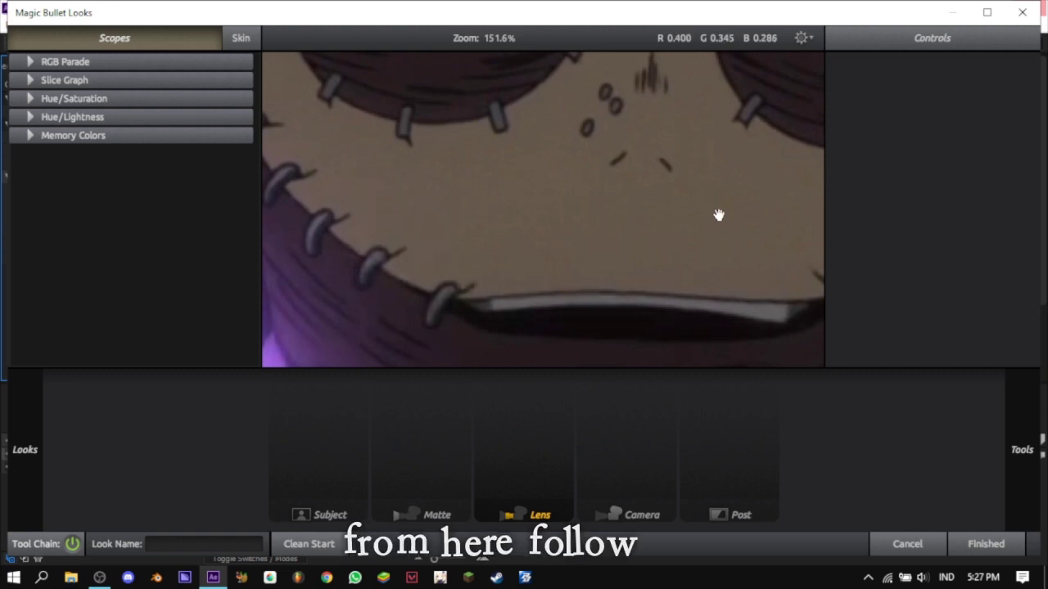
- Drag Ranged HSL from the Tools panel into the Post slot of the tool chain
scroll(612, 215, "down", 2)
scroll(596, 216, "down", 3)
scroll(597, 216, "down", 3)
scroll(596, 217, "down", 1)
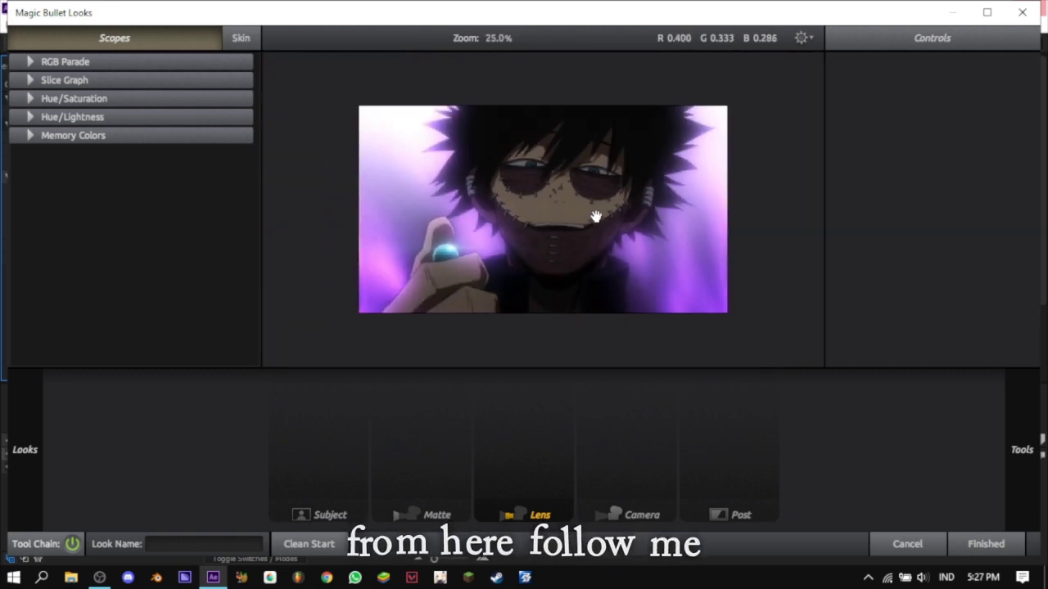
scroll(596, 217, "down", 1)
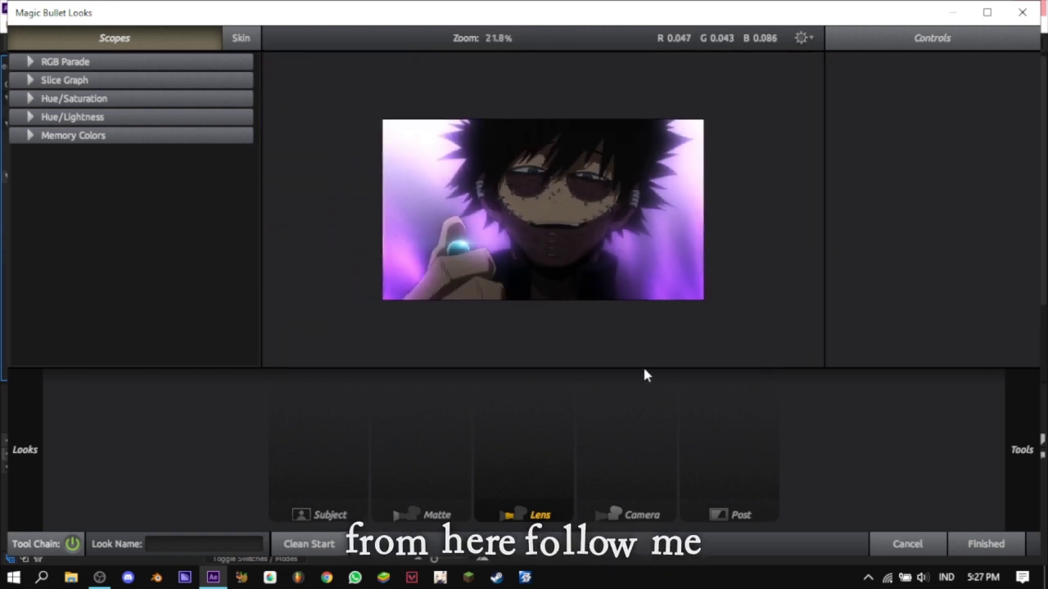
left_click(710, 460)
mouse_move(1041, 425)
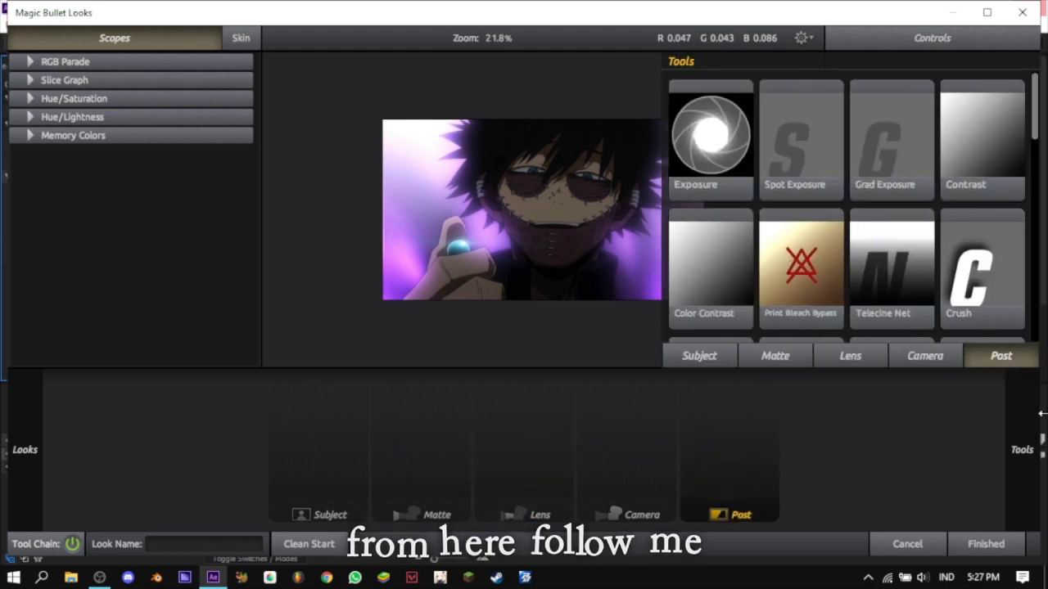
scroll(949, 246, "down", 1)
scroll(953, 250, "down", 2)
scroll(946, 251, "down", 2)
scroll(947, 251, "down", 2)
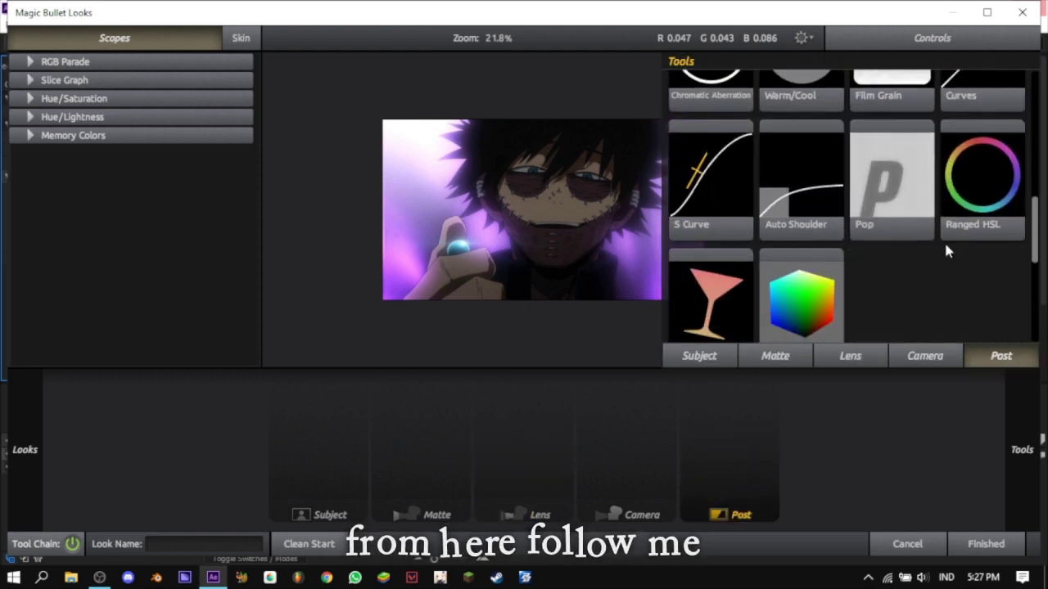
scroll(945, 250, "down", 1)
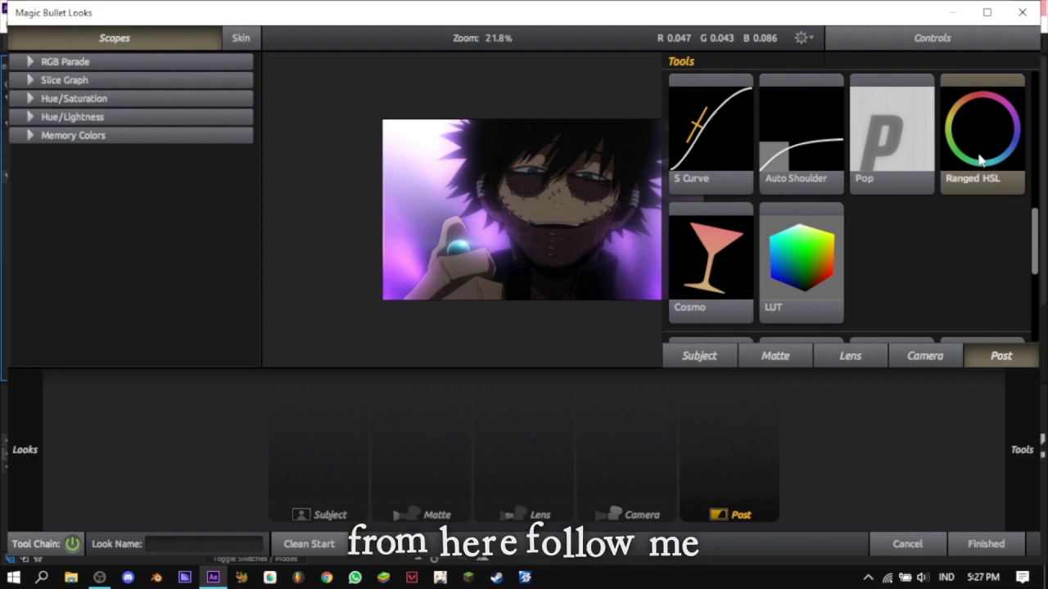
left_click_drag(958, 189, 712, 450)
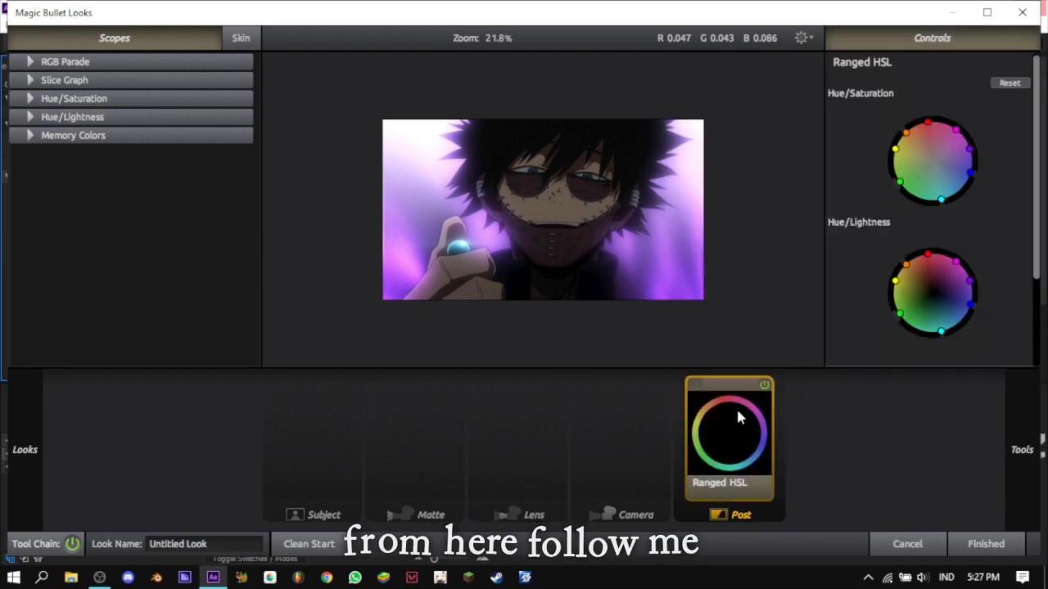
- Set Orange, Yellow and Green saturation to -75% in Ranged HSL
scroll(882, 262, "down", 3)
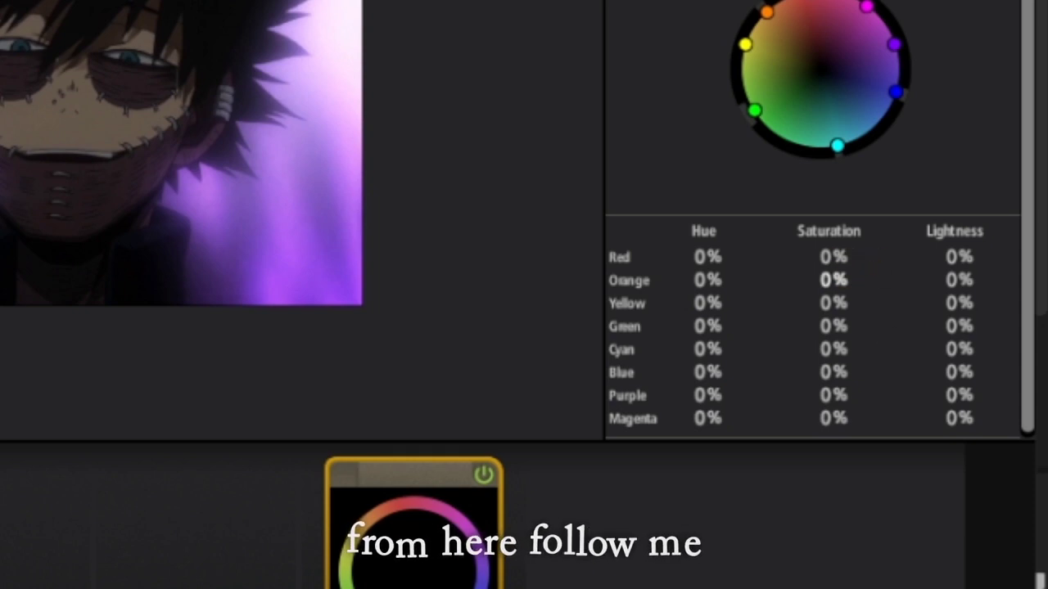
left_click(844, 281)
type("-75")
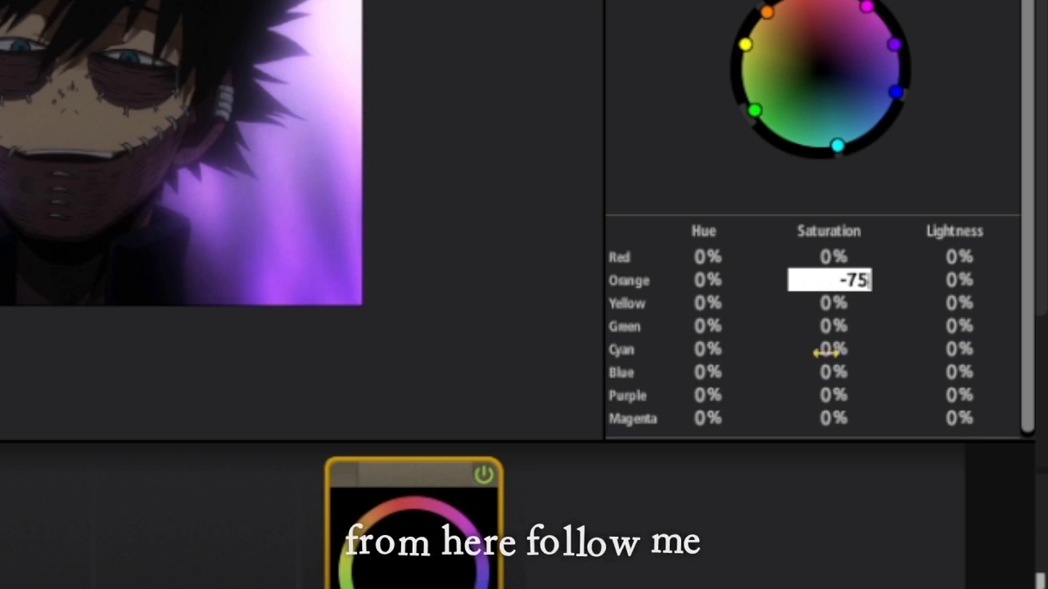
key("Return")
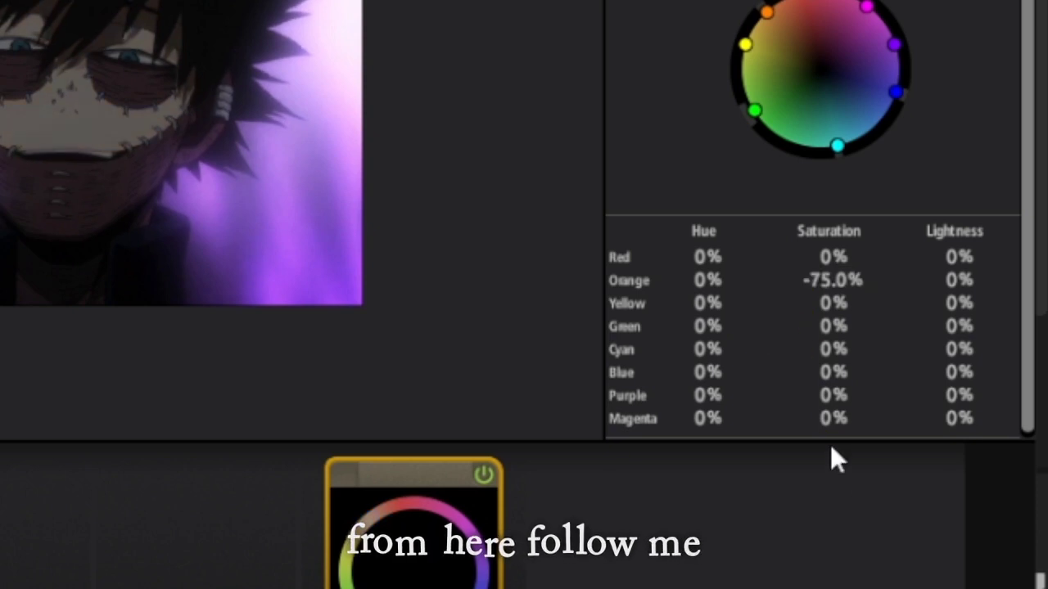
left_click(847, 303)
type("-7")
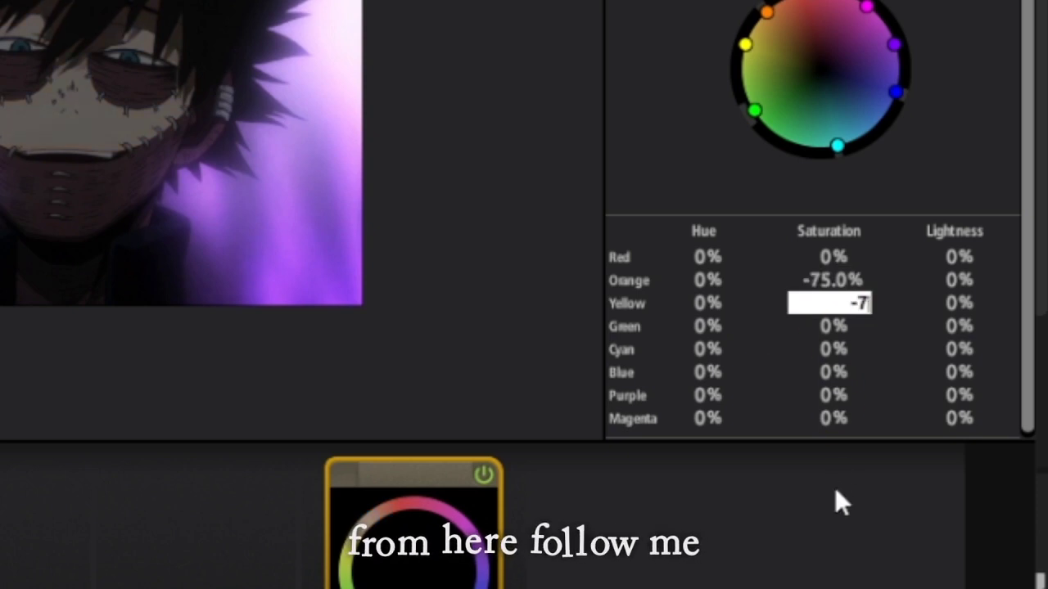
type("5")
key("Return")
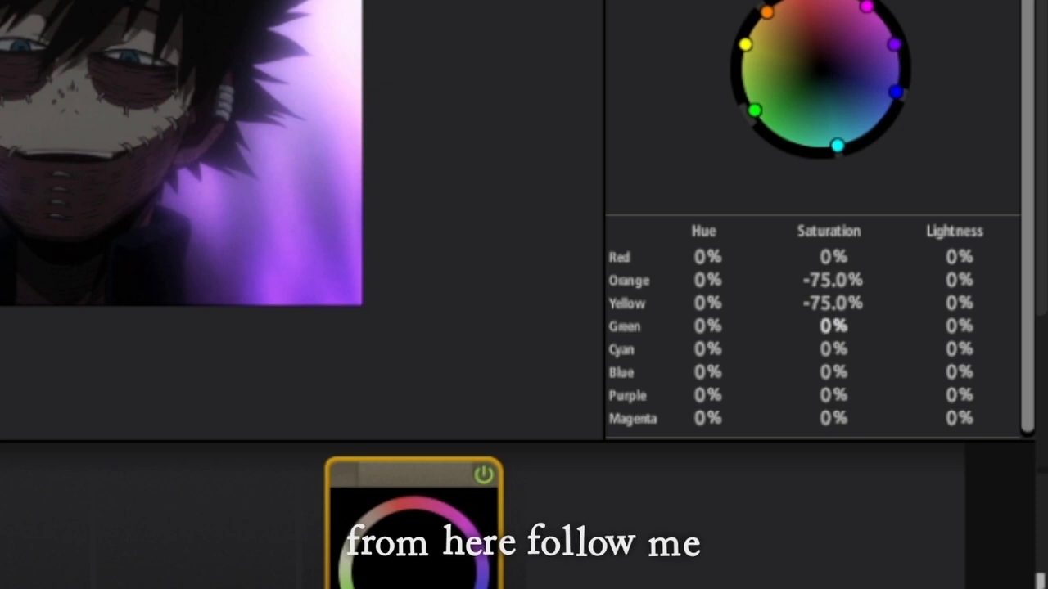
left_click(833, 326)
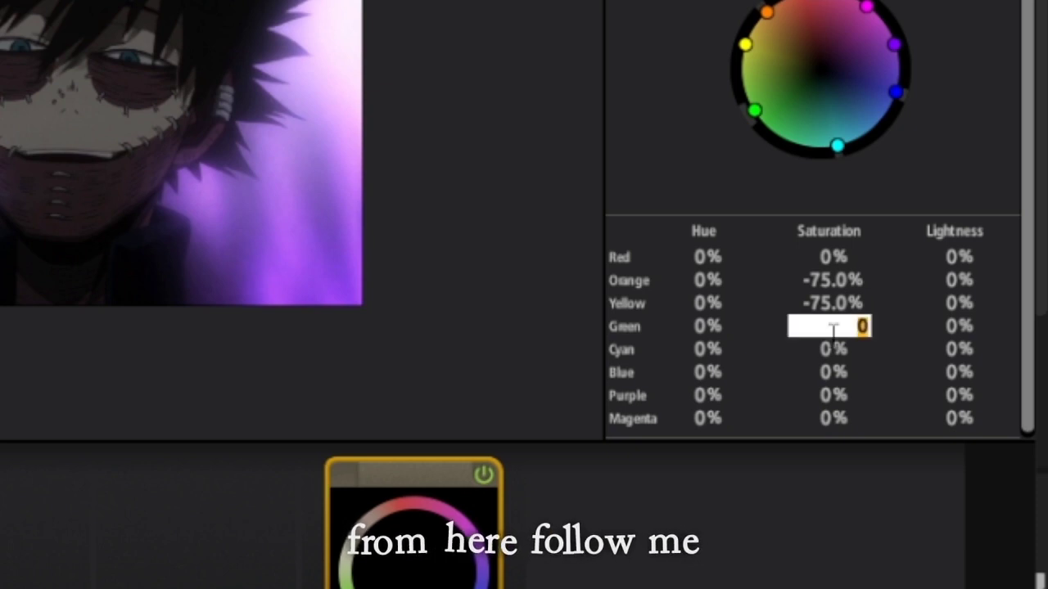
type("-75")
key("Return")
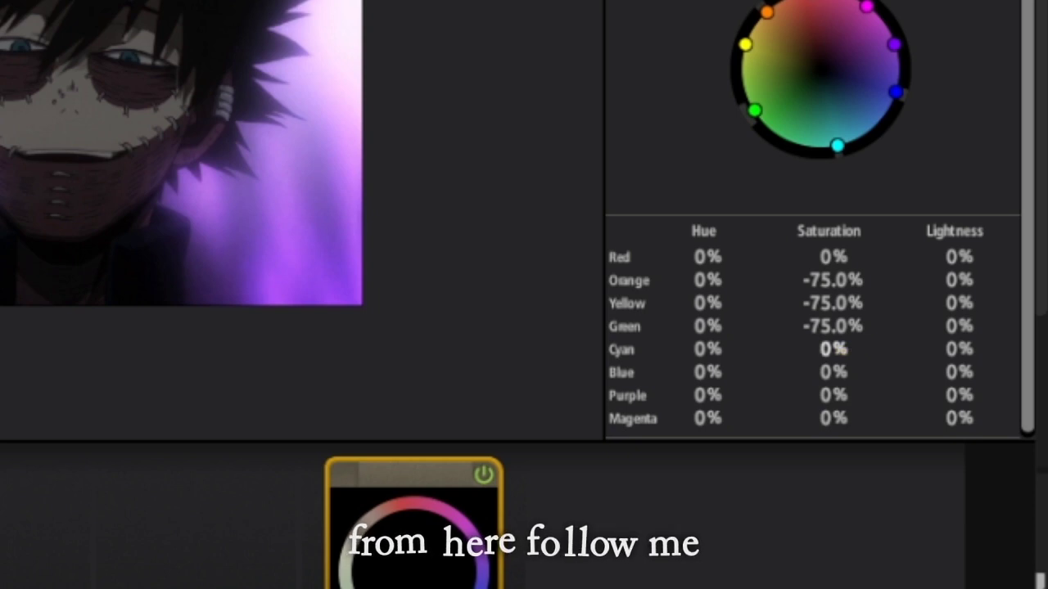
- Set Cyan, Purple and Magenta saturation to -75% in Ranged HSL
left_click(833, 348)
type("-75")
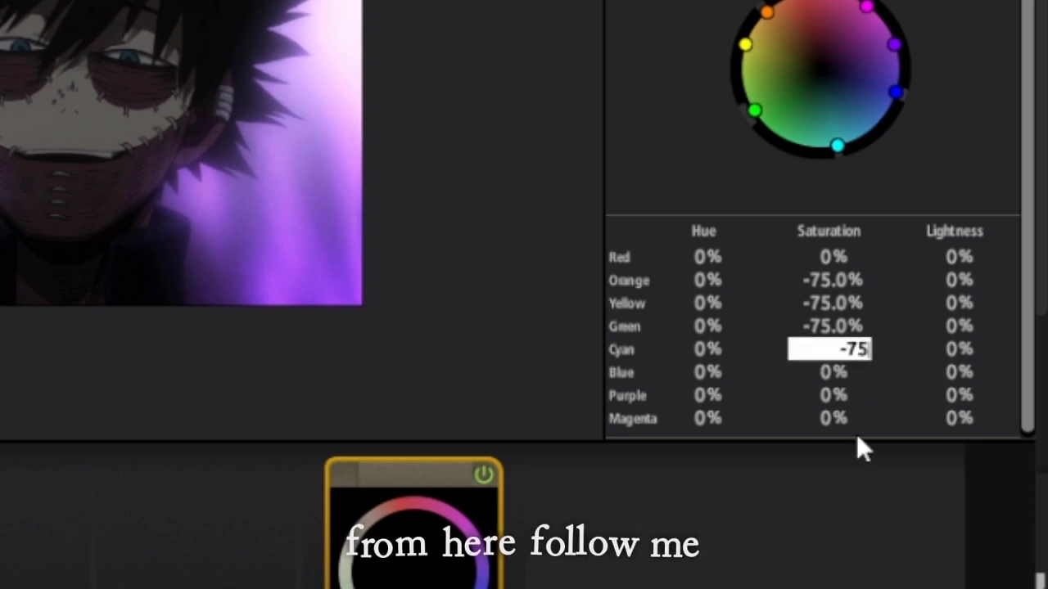
key("Return")
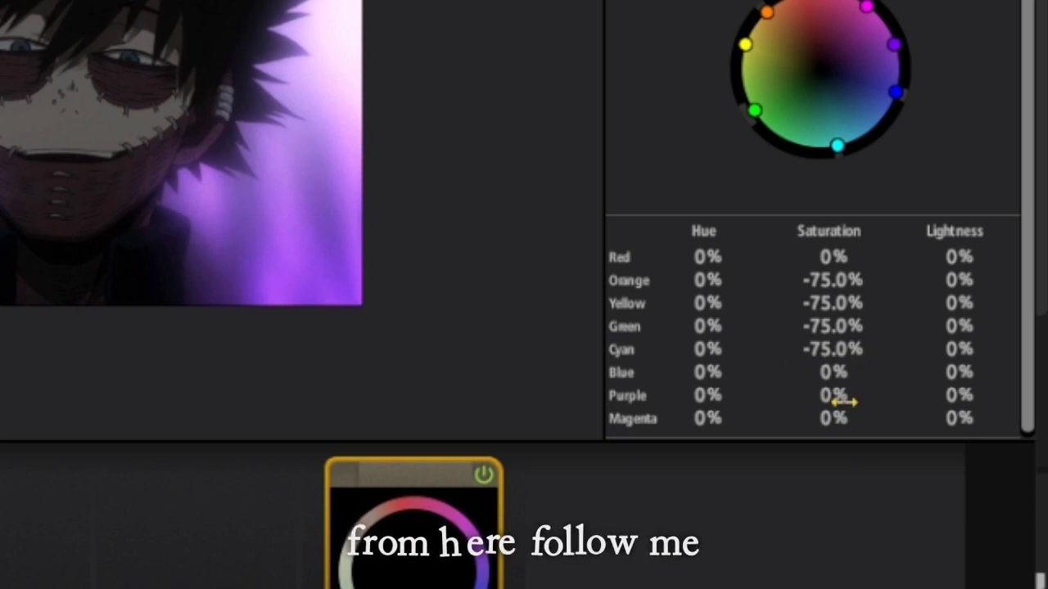
left_click(833, 396)
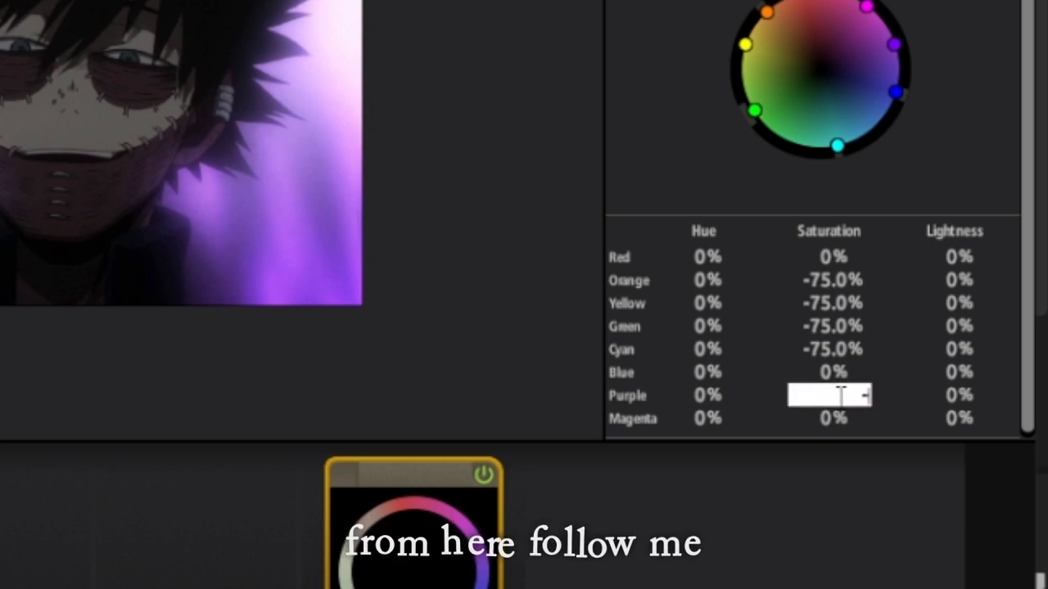
key("Return")
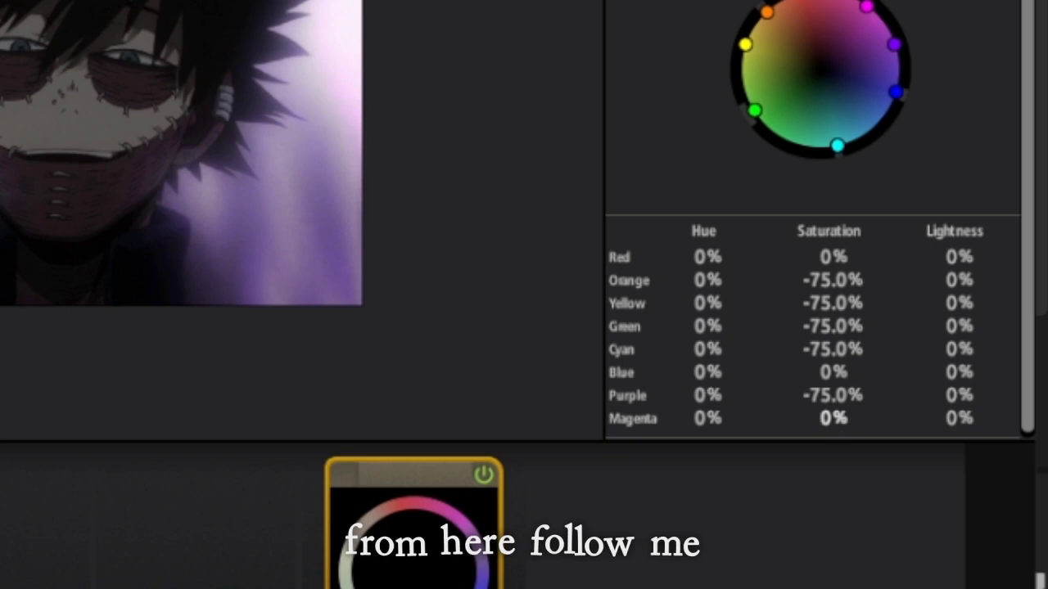
left_click(833, 419)
type("-")
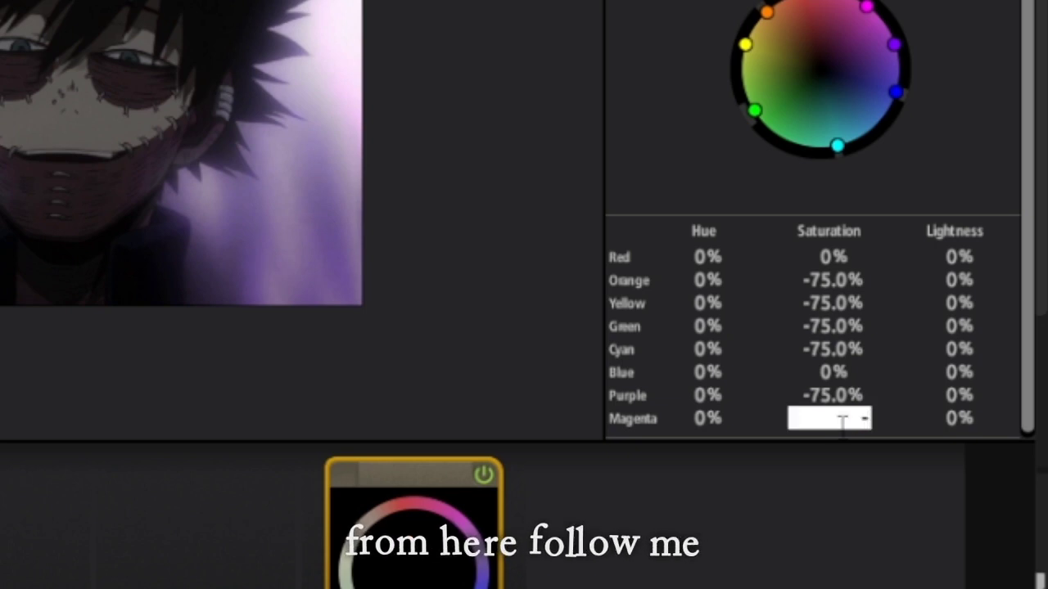
type("75")
key("Return")
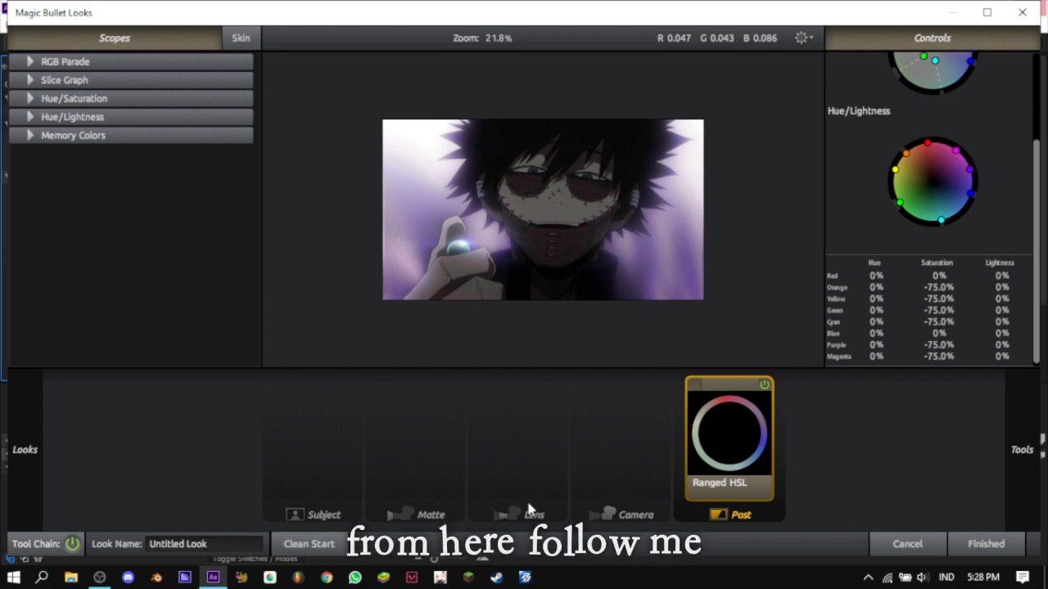
- Drag Haze/Flare from the Tools drawer into the Lens slot
left_click(521, 471)
mouse_move(1042, 420)
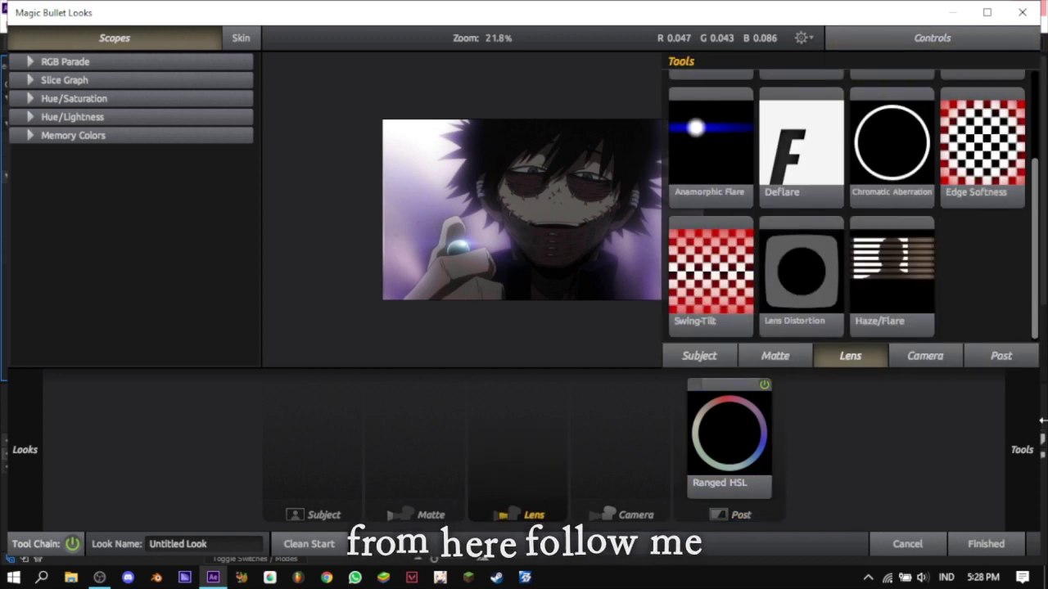
left_click_drag(898, 285, 534, 437)
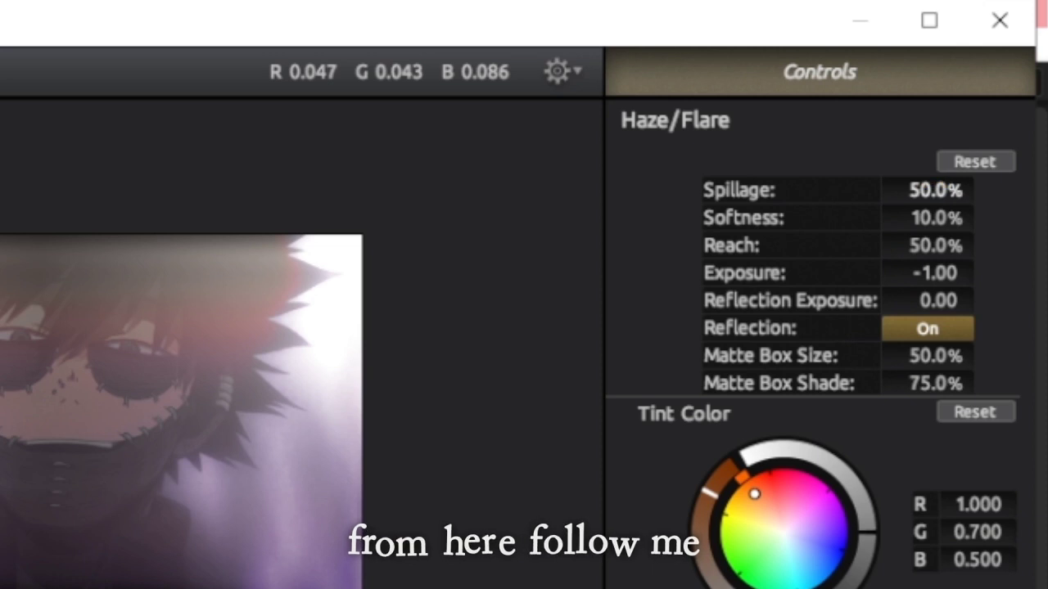
- Give Haze/Flare Spillage 10%, Softness 10%, Reach 15% and Reflection Exposure 0.00
left_click(933, 190)
type("0")
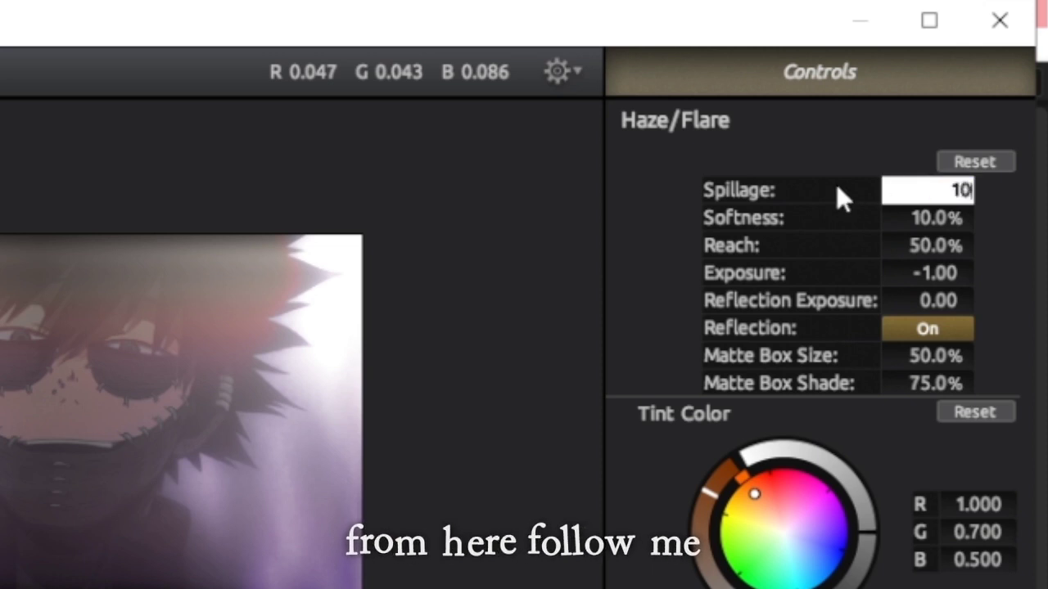
key("Return")
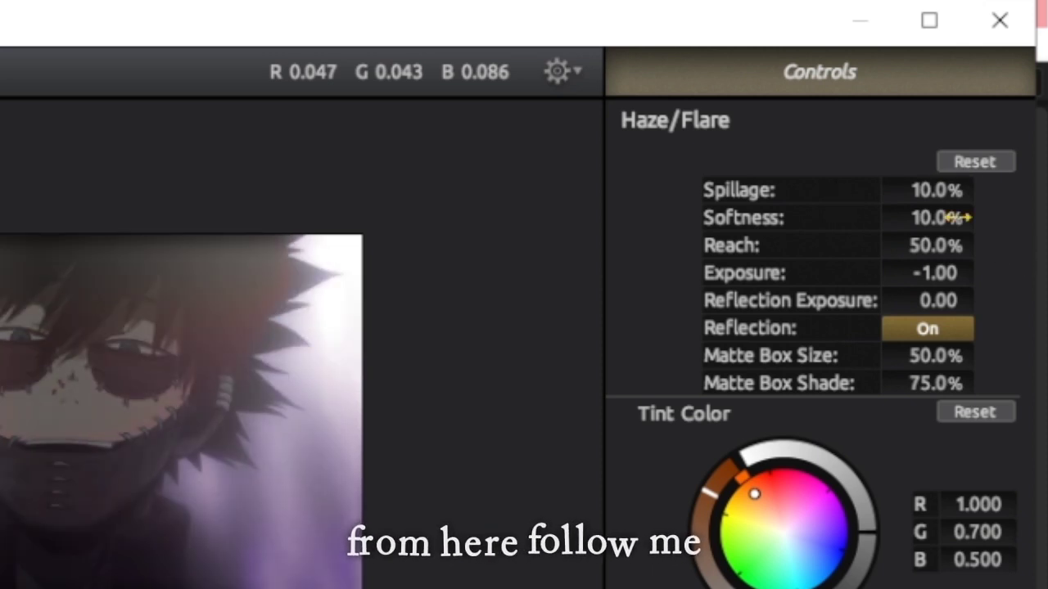
left_click(933, 217)
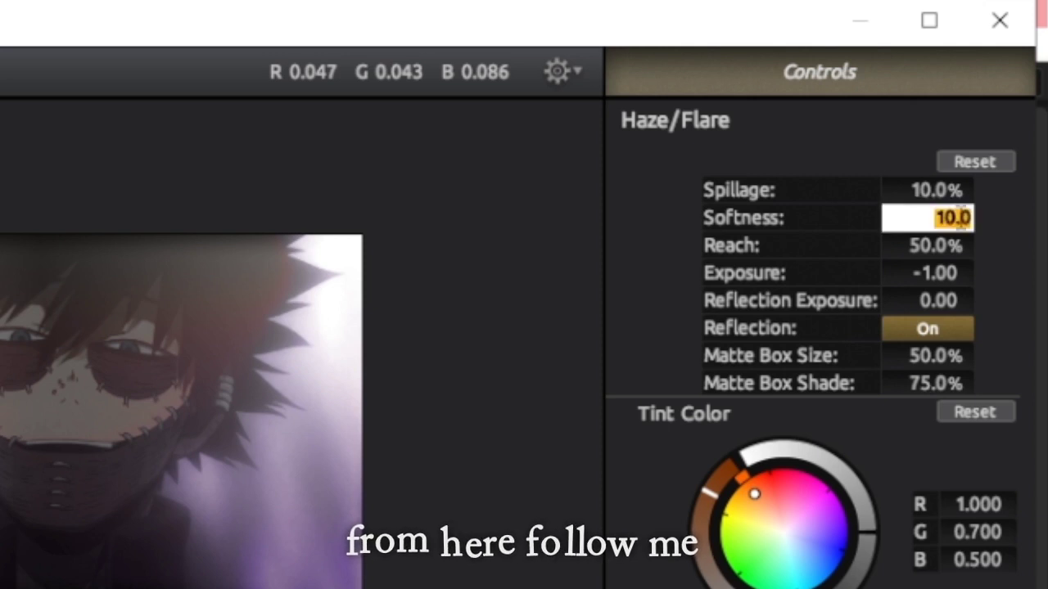
key("Return")
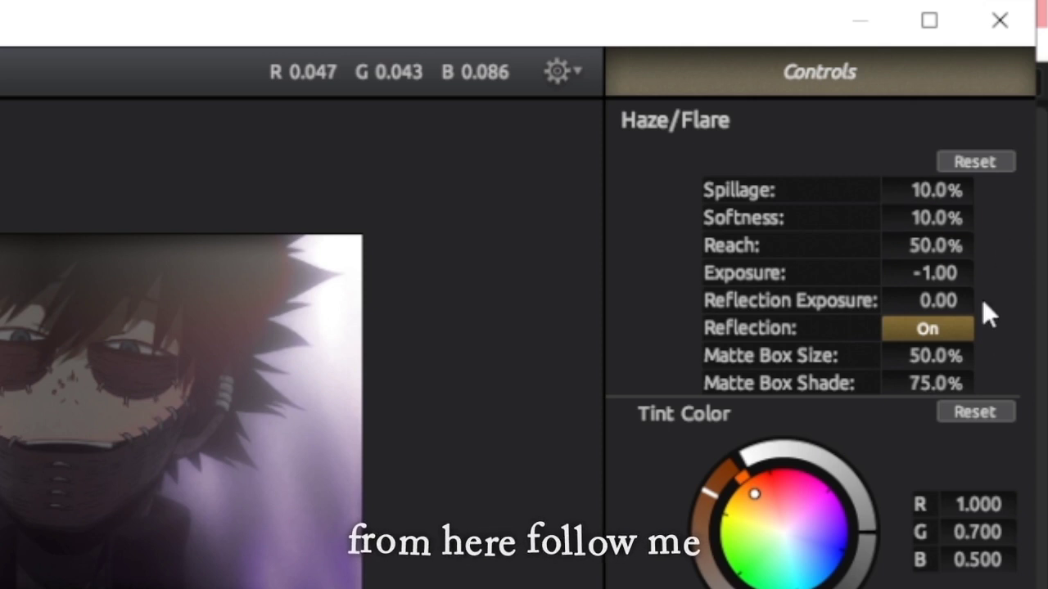
left_click(933, 245)
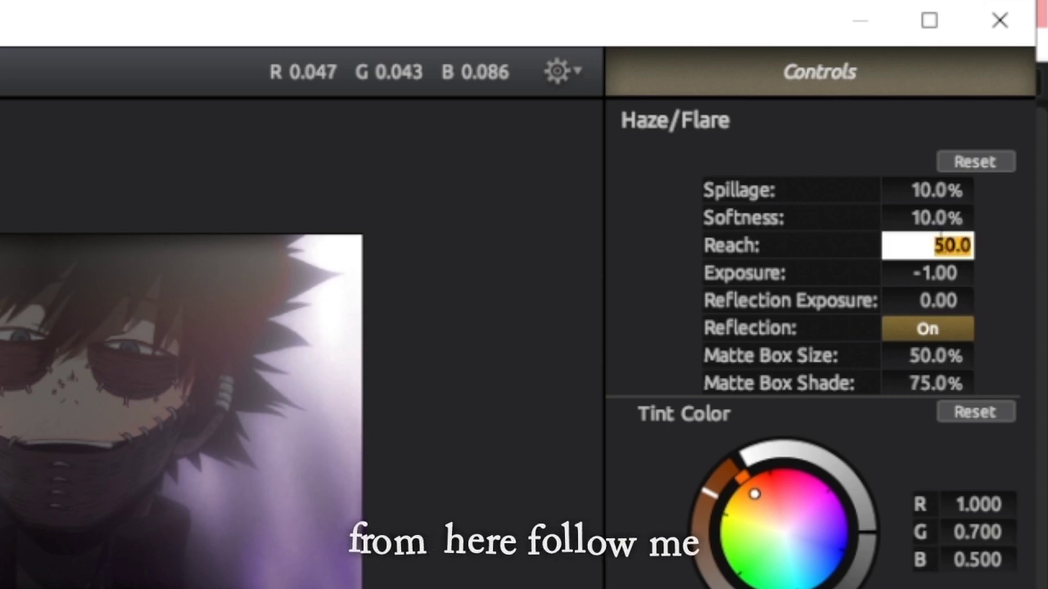
type("15")
key("Return")
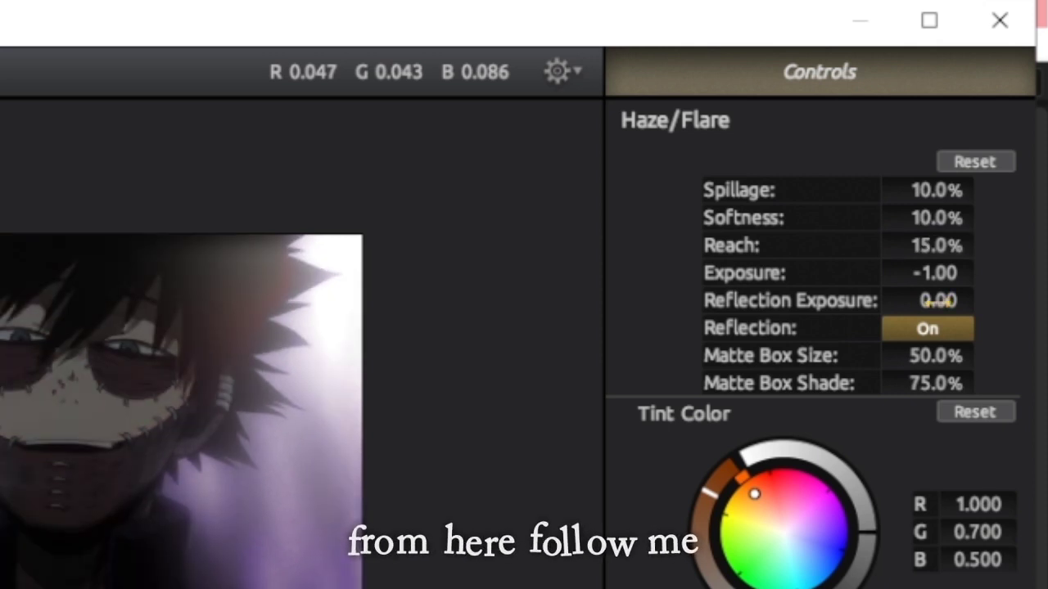
left_click(940, 307)
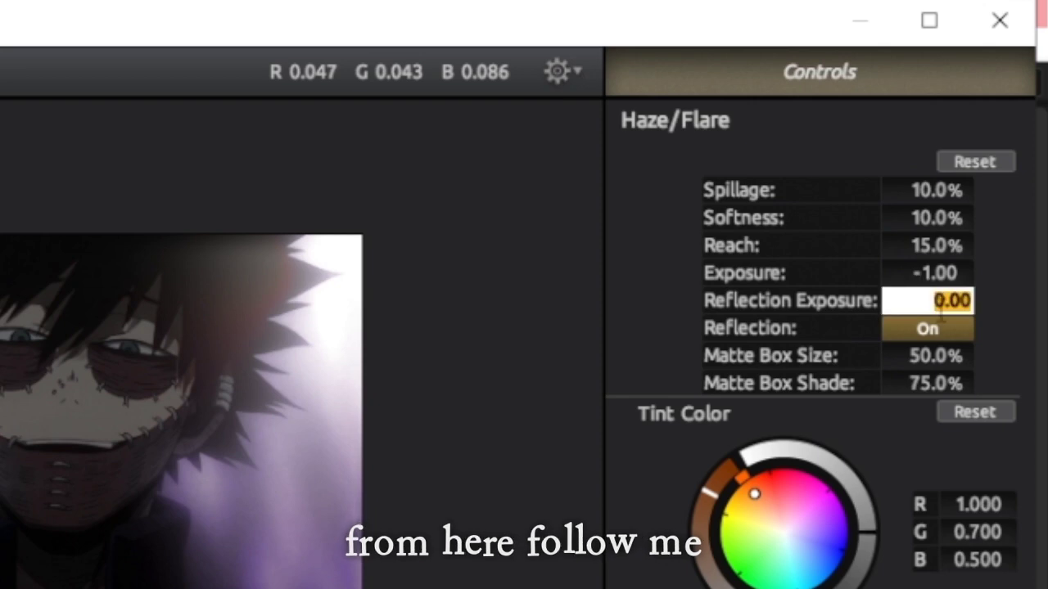
key("Return")
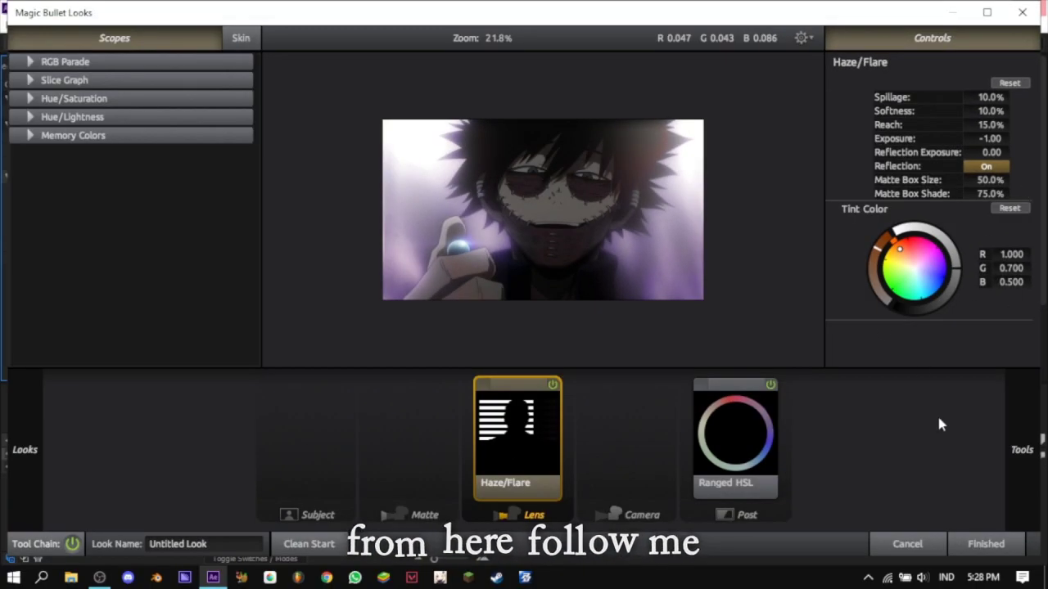
- Finish the Magic Bullet Looks grade and collapse the Looks, Unsharp Mask and Sharpen effects
left_click(997, 549)
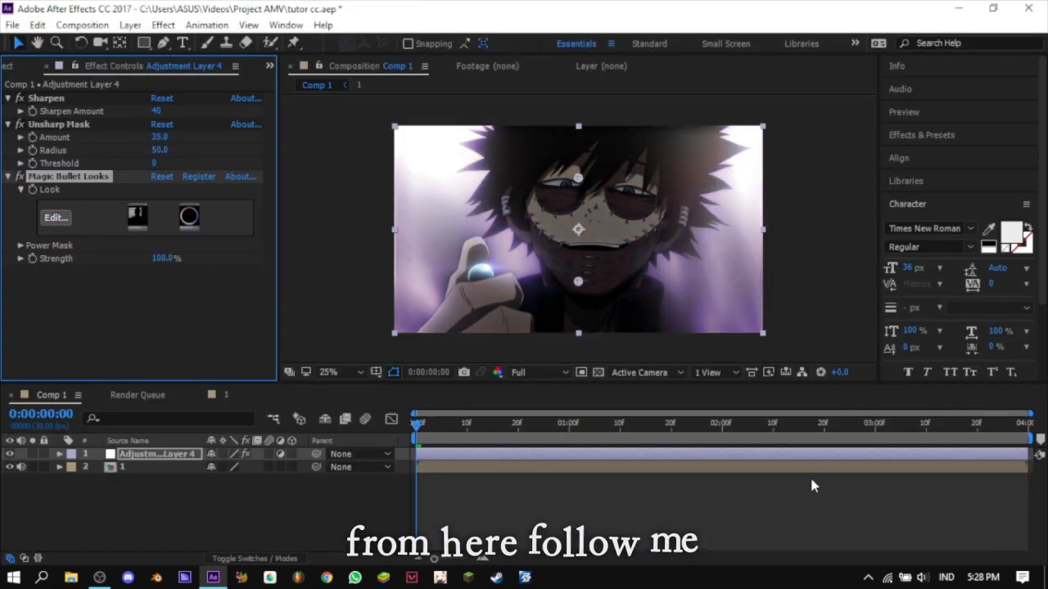
left_click(7, 176)
left_click(7, 124)
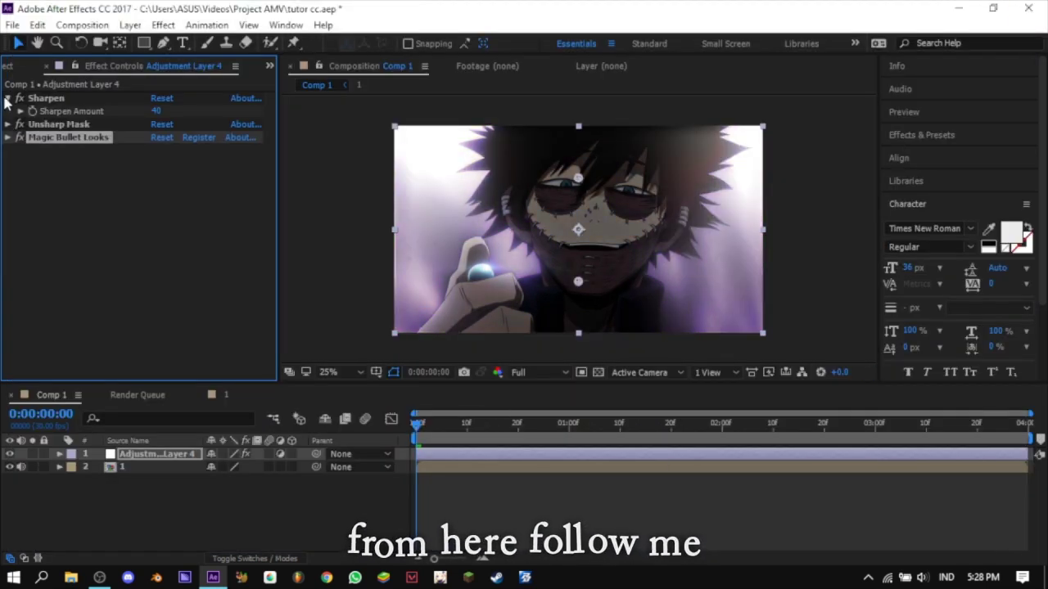
left_click(7, 98)
- Add Lumetri Color to the adjustment layer through the 'lume' effect search
left_click(500, 450)
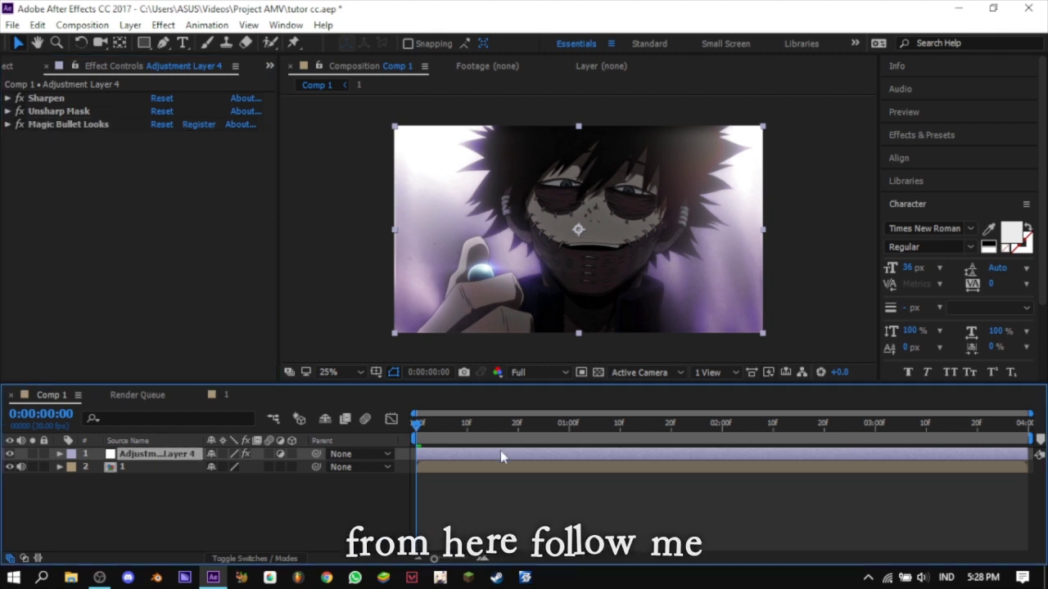
key("ctrl+space")
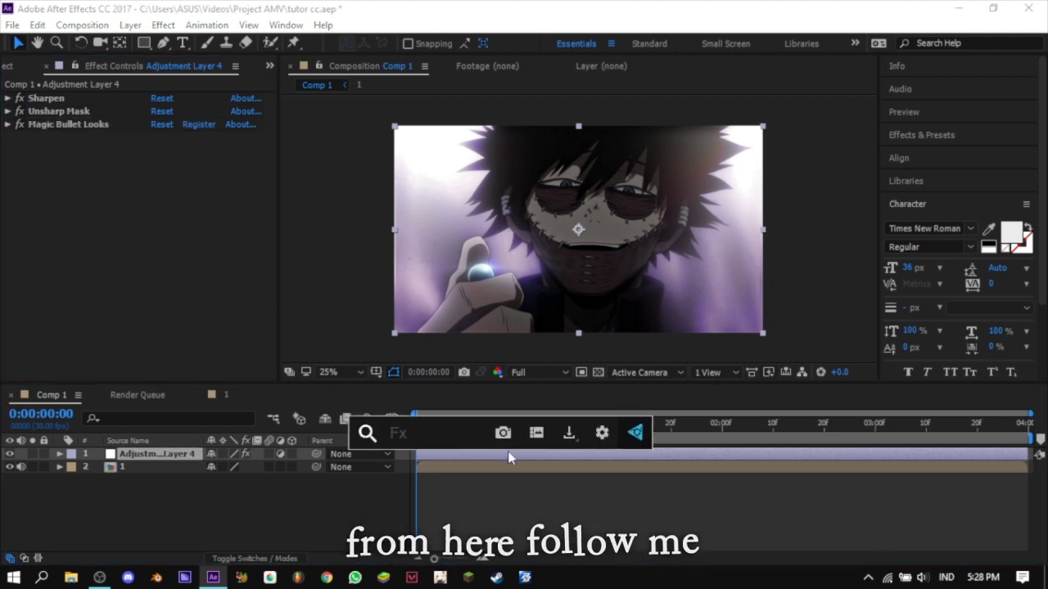
type("lum")
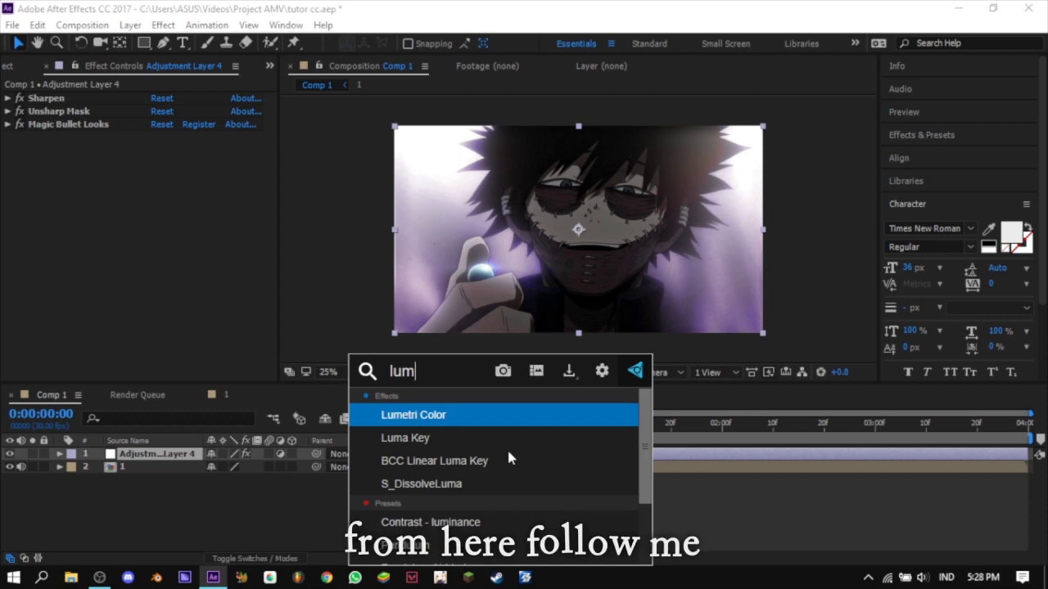
type("e")
left_click(489, 416)
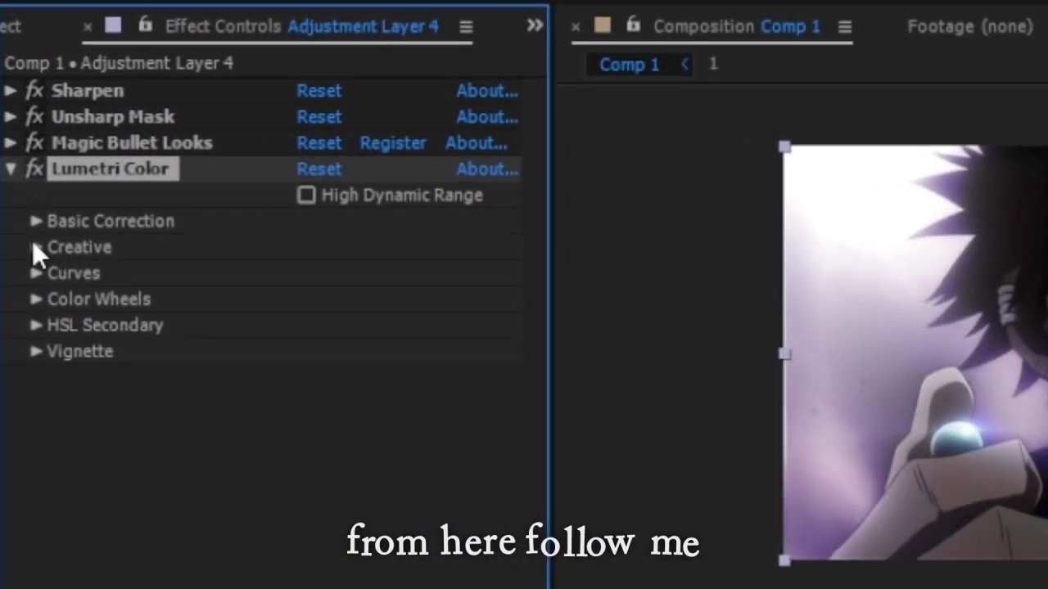
- Nudge the Lumetri Creative Split Toning Shadow Tint wheel slightly off neutral, then collapse Lumetri Color
left_click(20, 176)
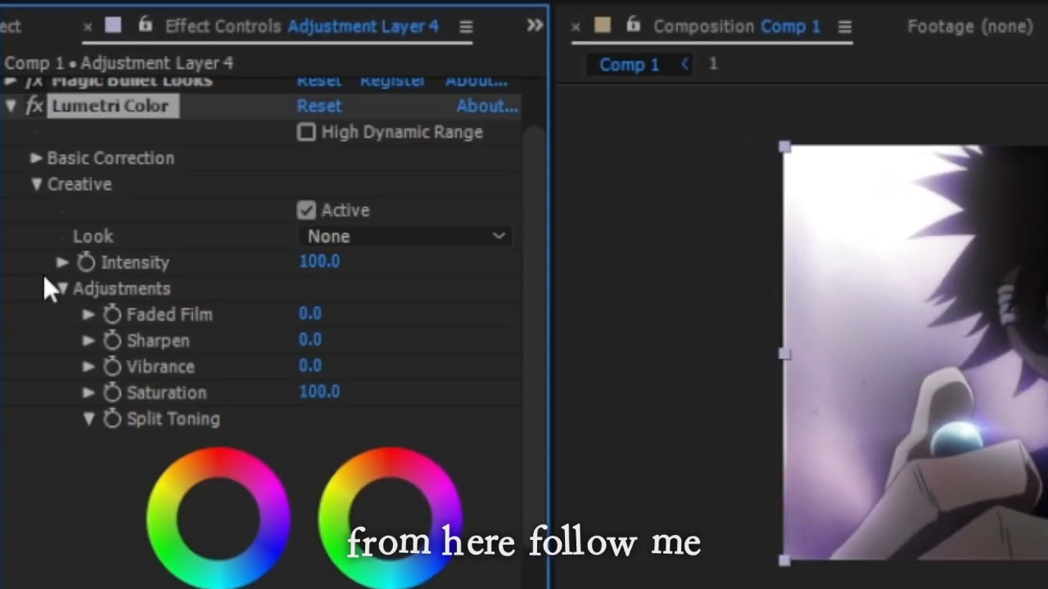
scroll(154, 317, "down", 3)
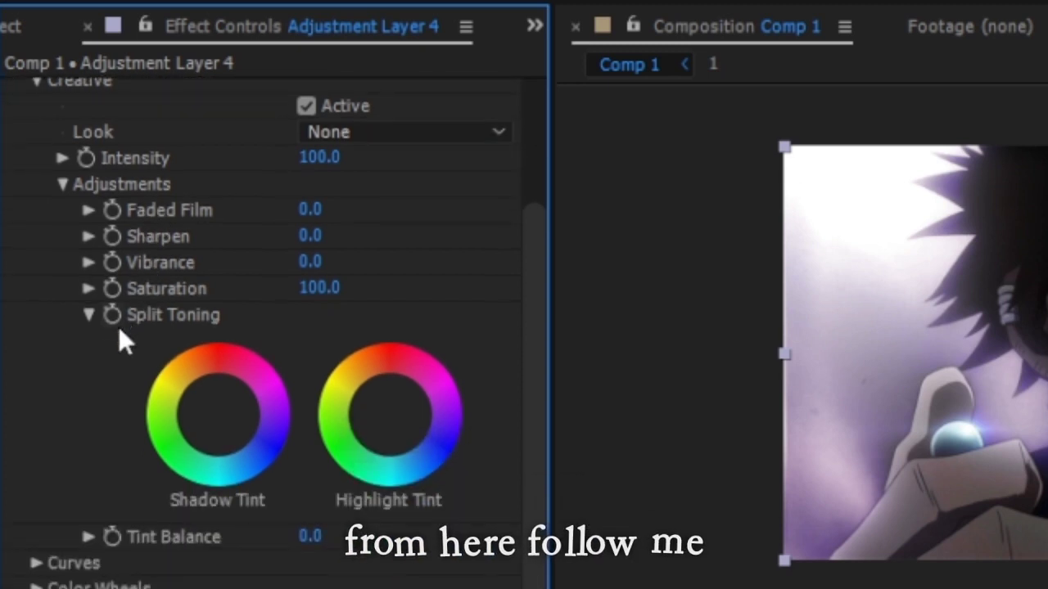
left_click(219, 413)
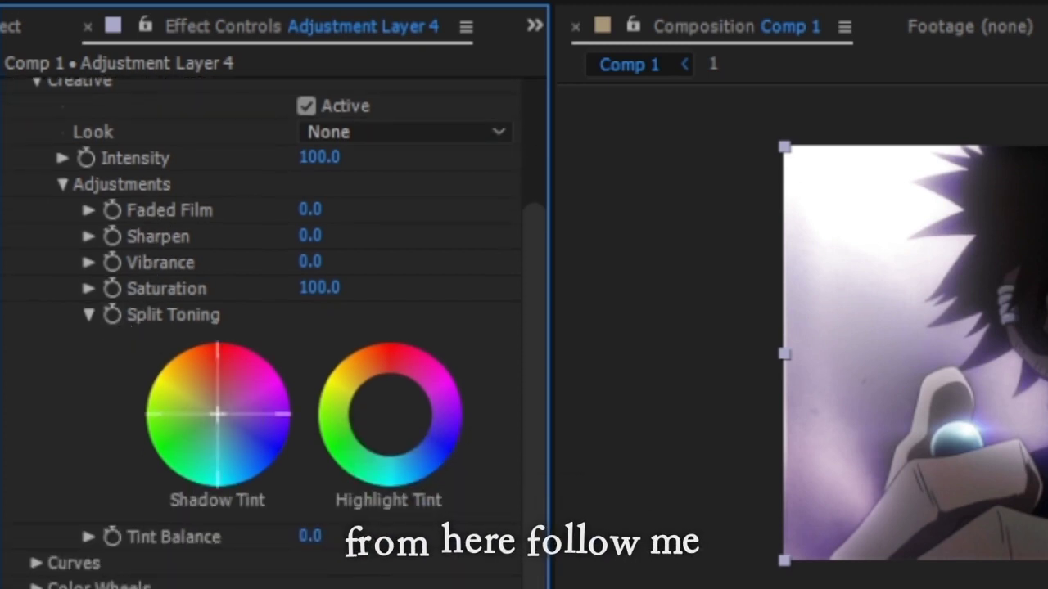
left_click_drag(220, 413, 235, 416)
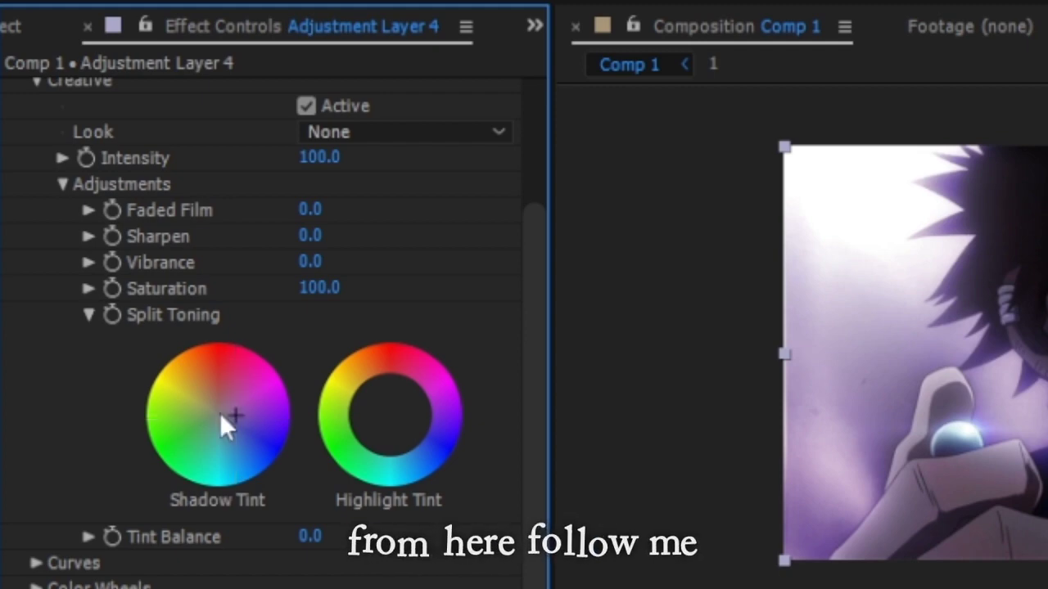
scroll(37, 283, "up", 3)
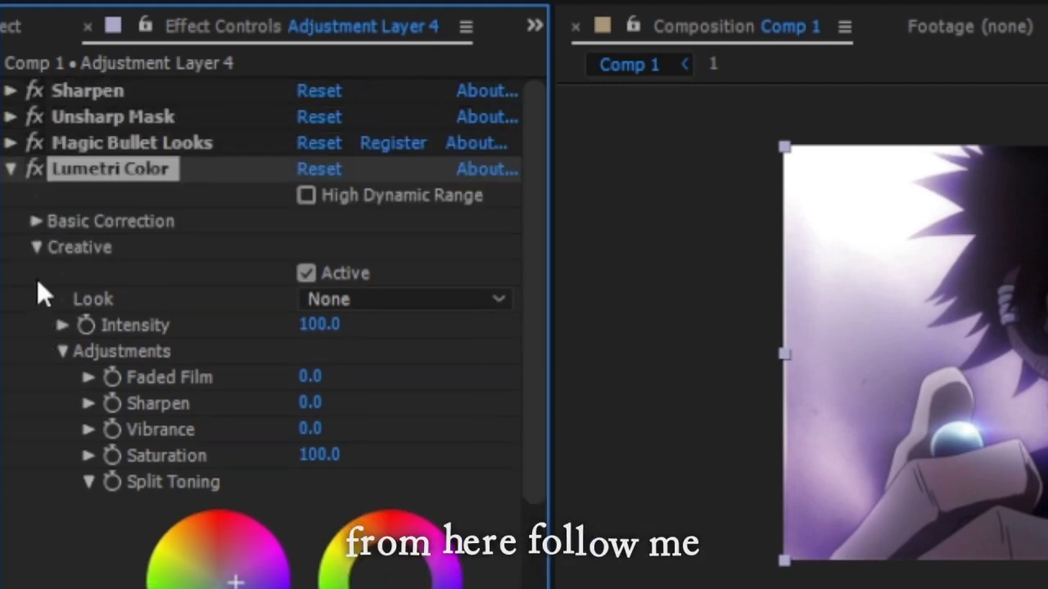
left_click(8, 169)
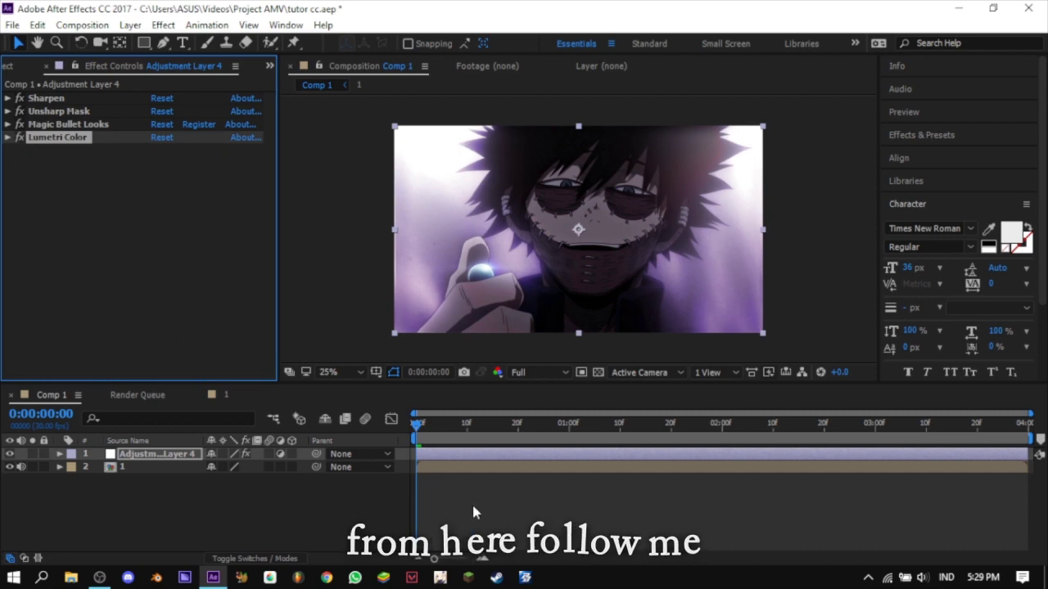
left_click(490, 483)
left_click(508, 455)
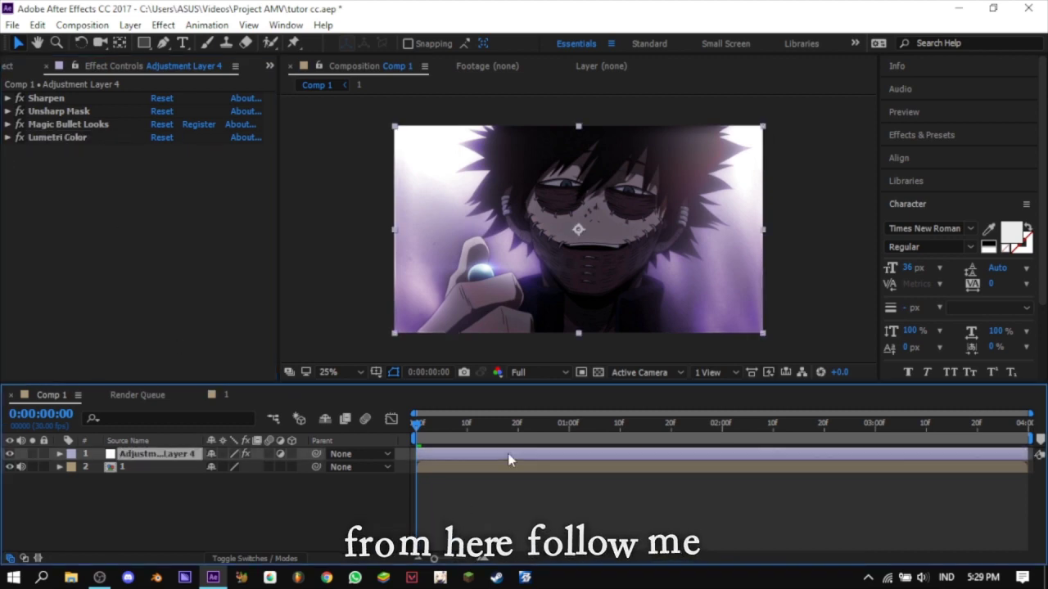